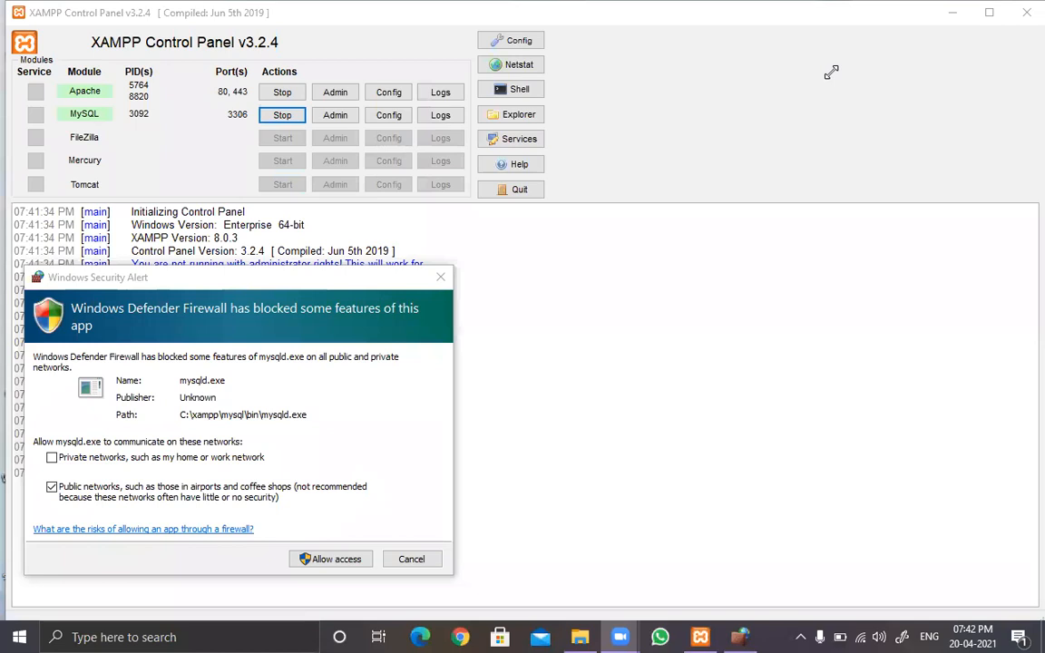
Step: Move the firewall alert aside and allow mysqld.exe network access on public networks
left_click(263, 288)
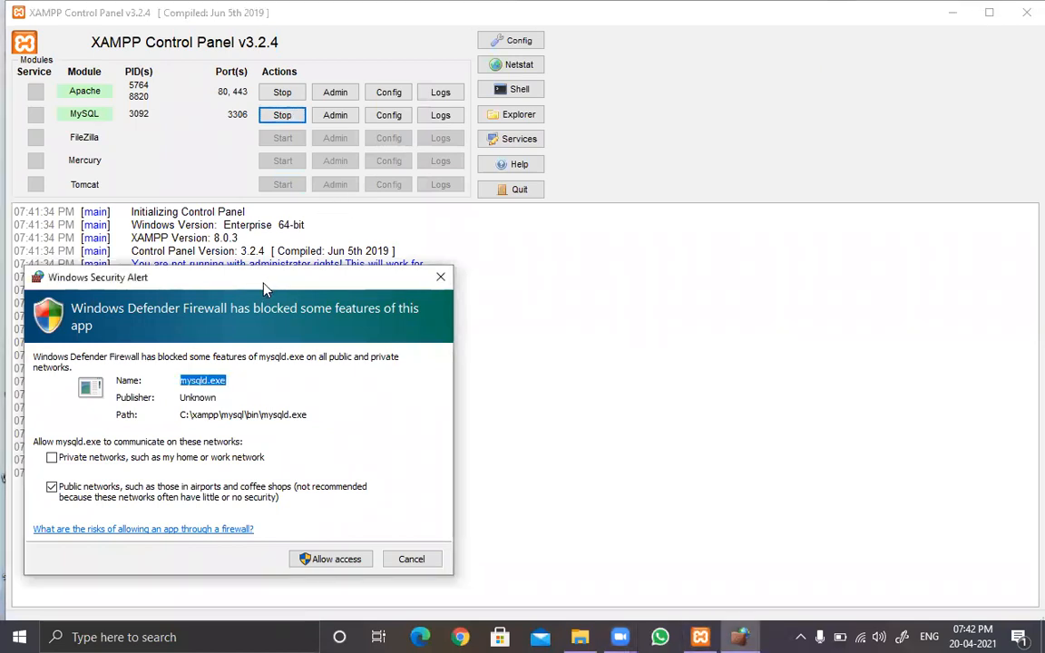
left_click_drag(266, 289, 663, 252)
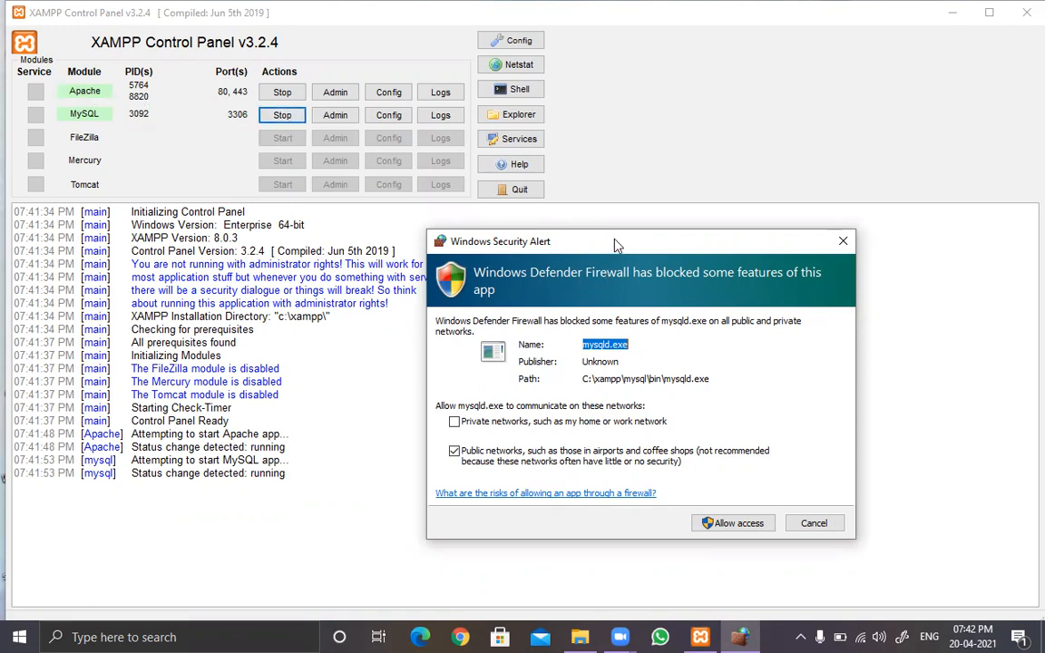
left_click_drag(614, 240, 469, 142)
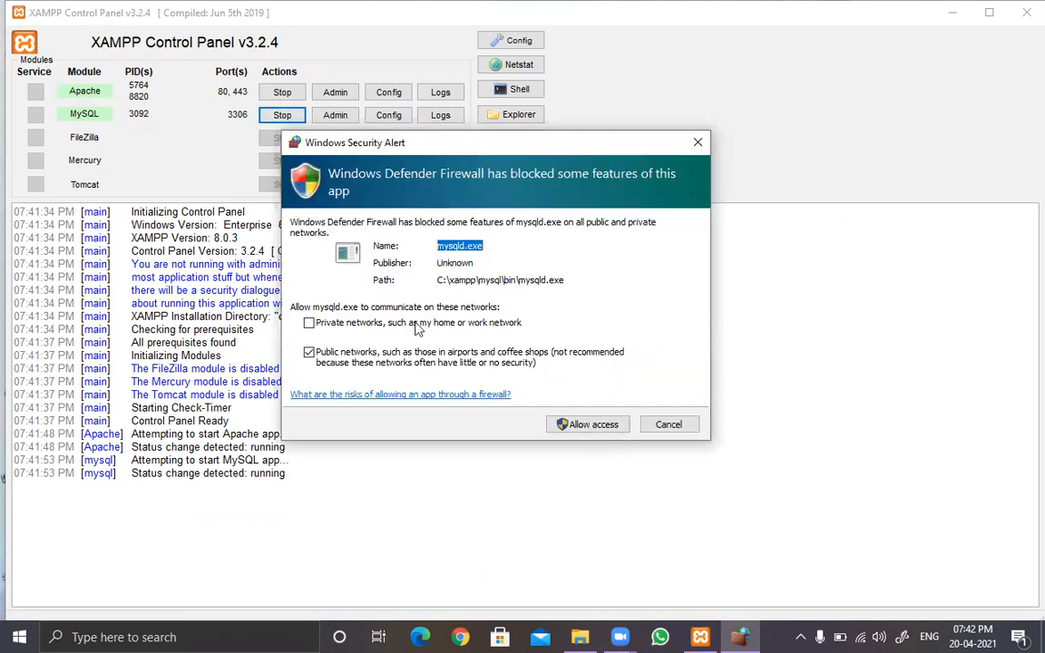
left_click(573, 430)
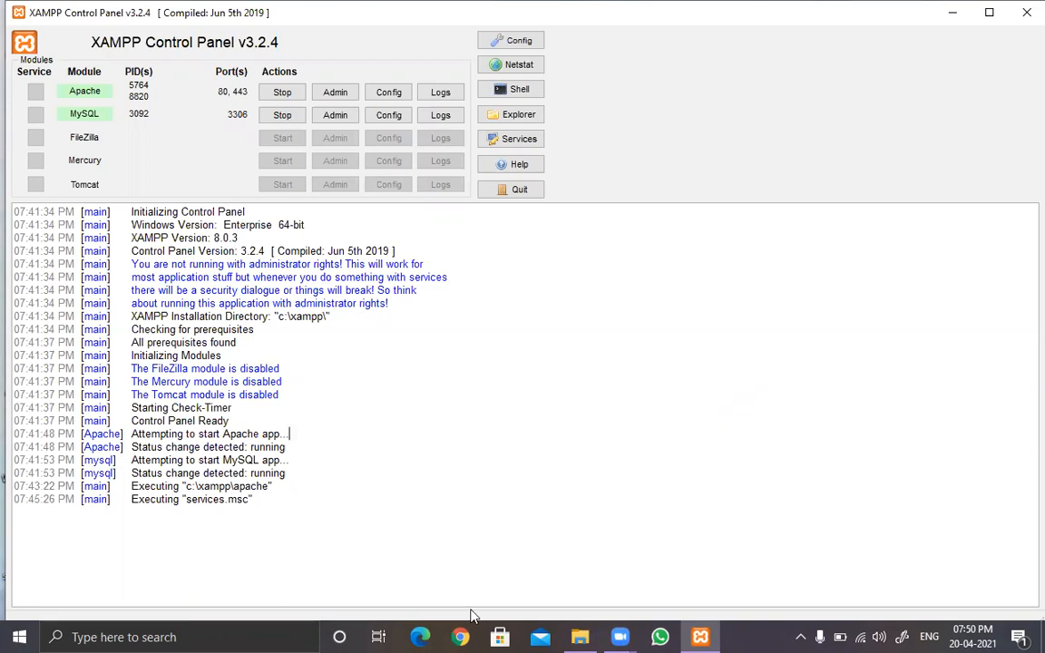
left_click(463, 637)
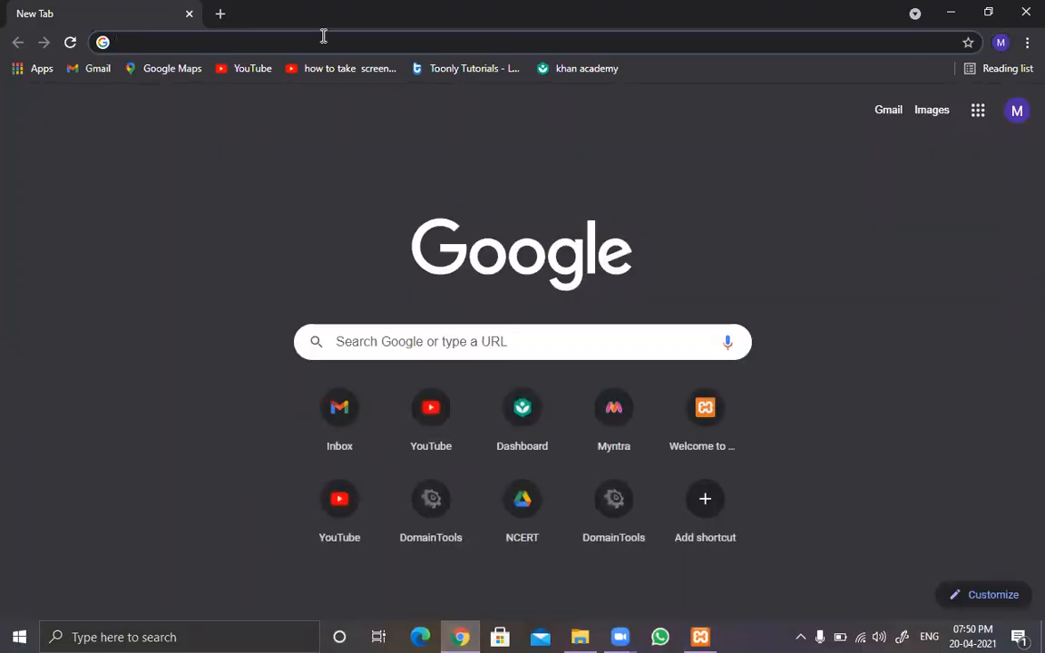
type("h")
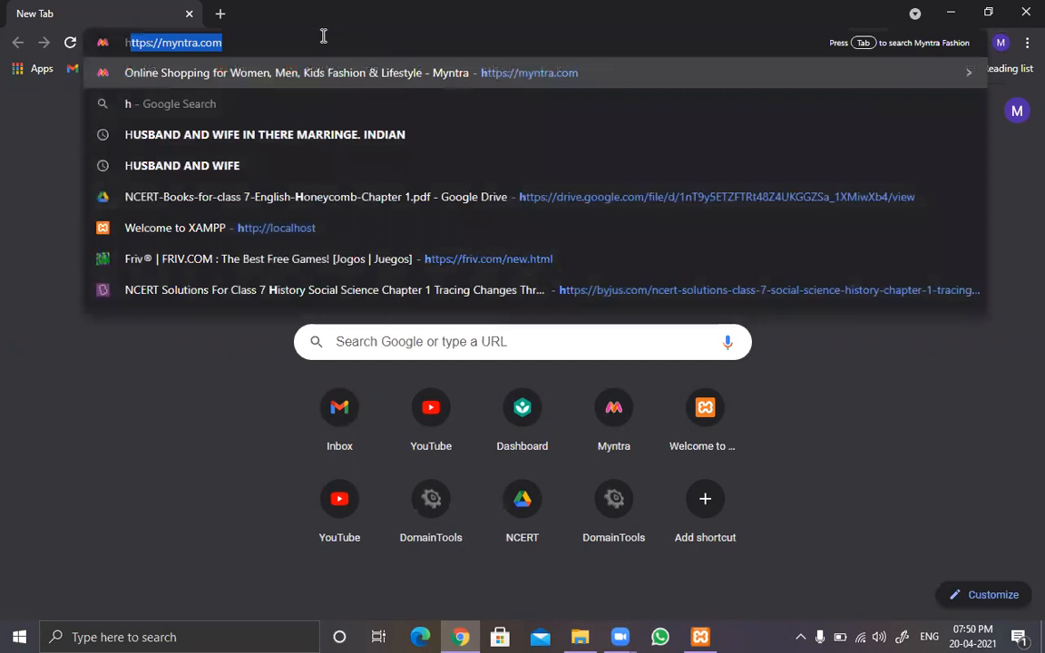
type("ttp://")
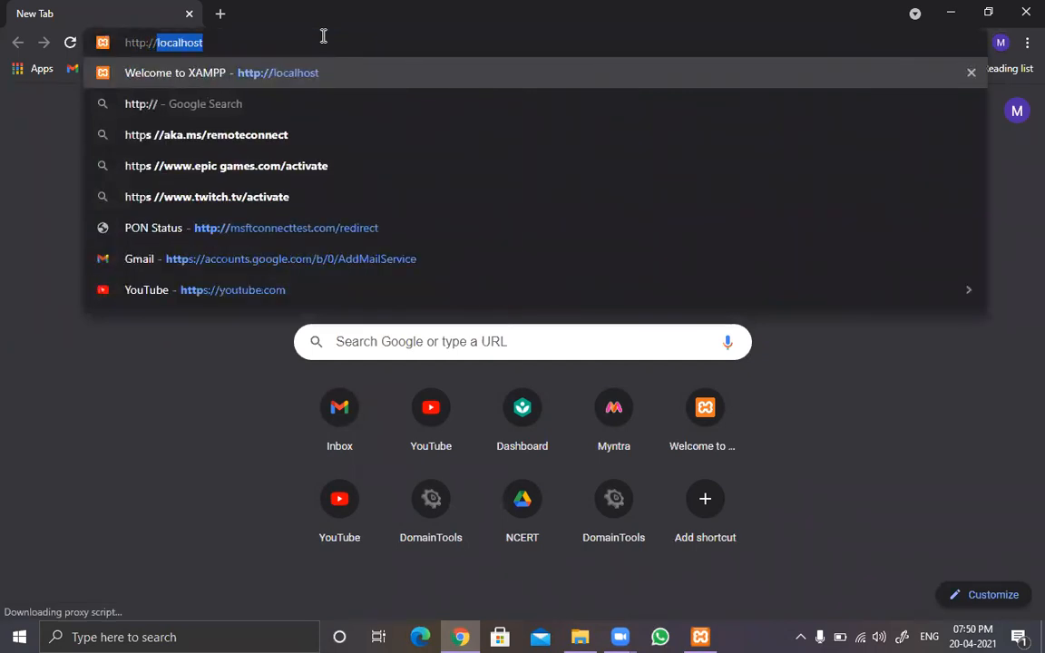
type("local")
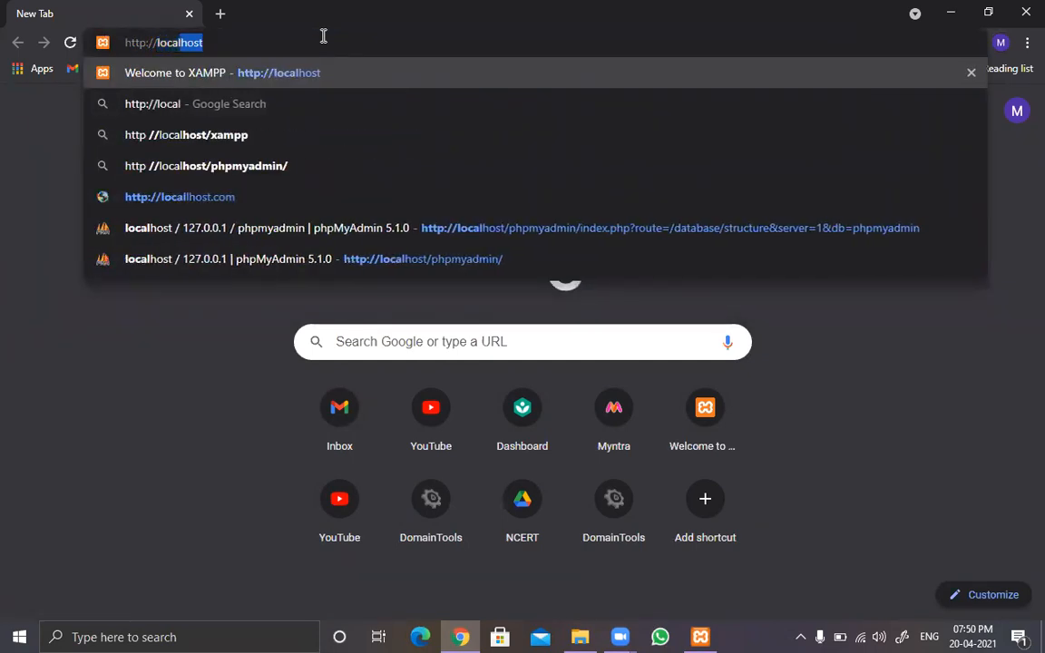
type("host/")
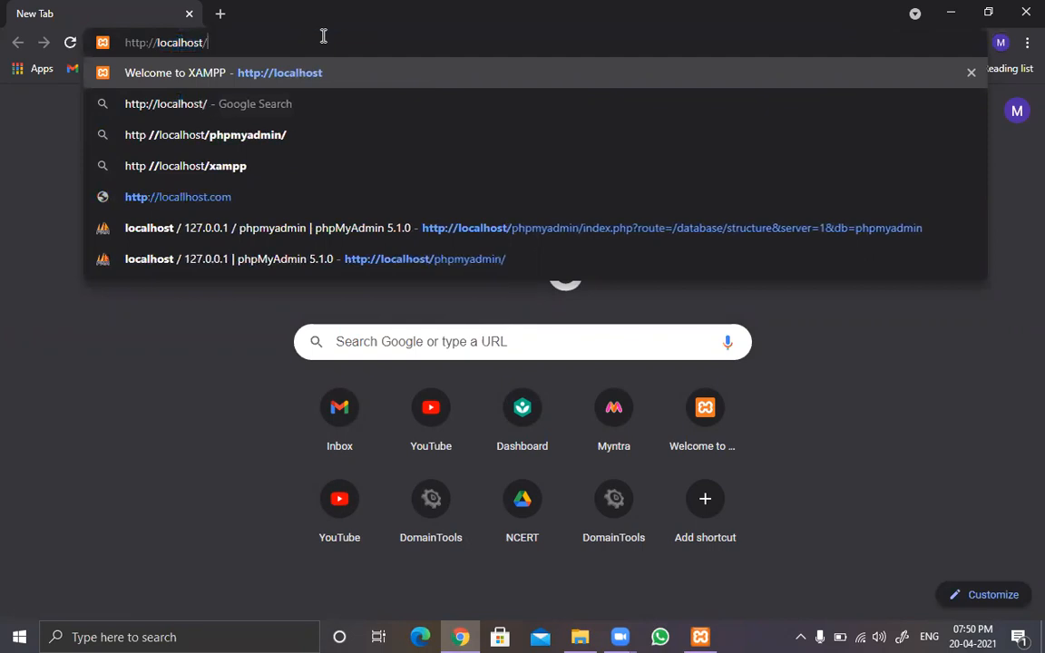
key("Return")
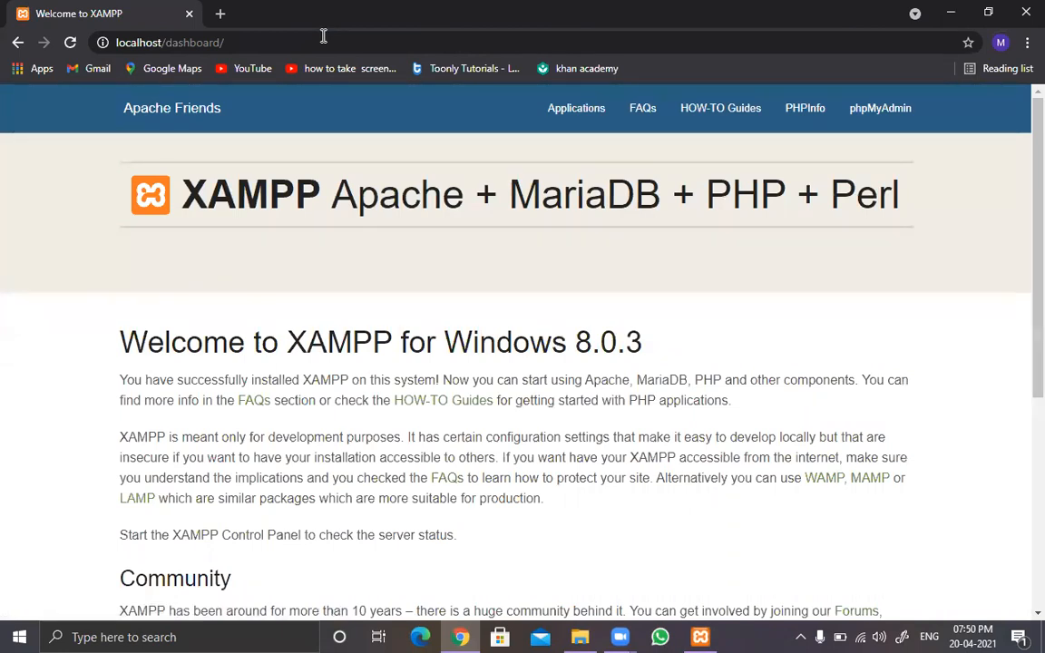
Step: Skim the XAMPP dashboard page and open phpMyAdmin from it
scroll(442, 402, "down", 2)
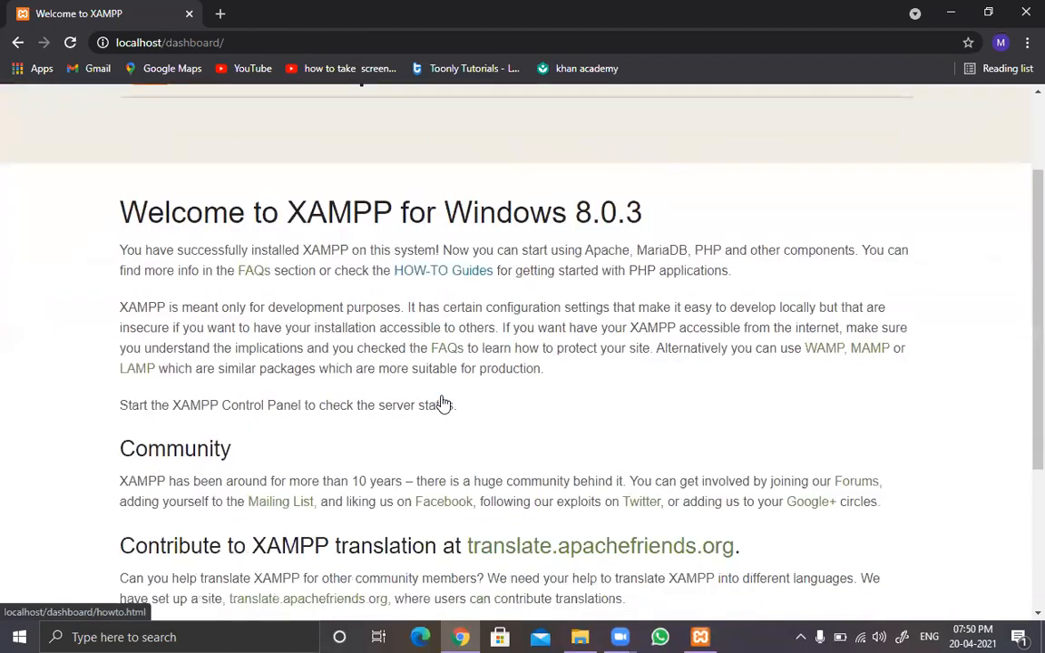
scroll(442, 402, "down", 3)
scroll(443, 403, "up", 5)
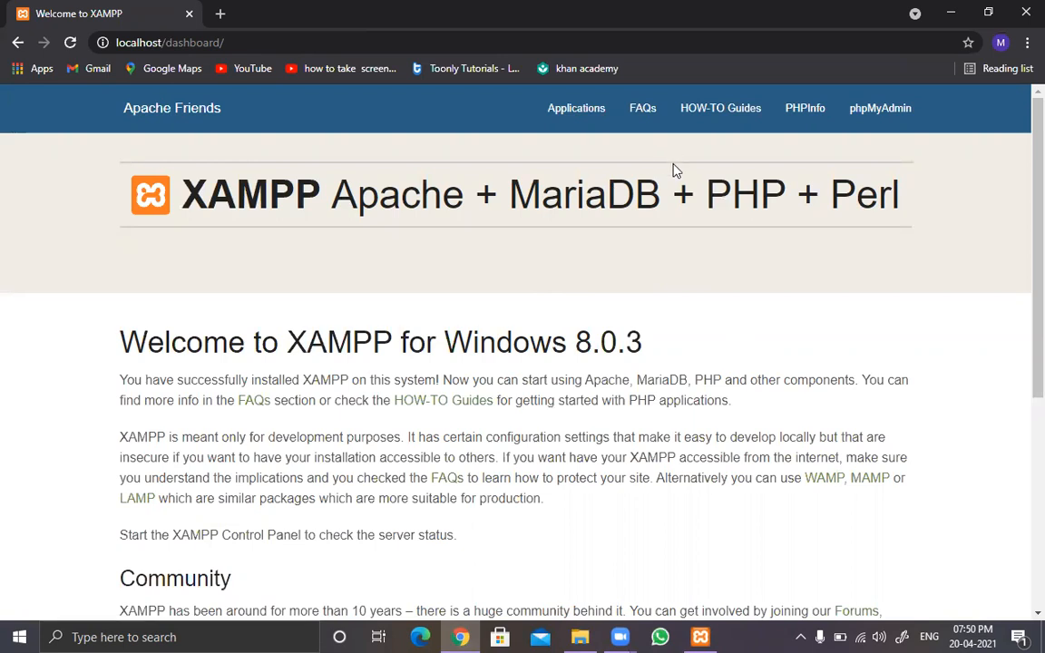
left_click(889, 119)
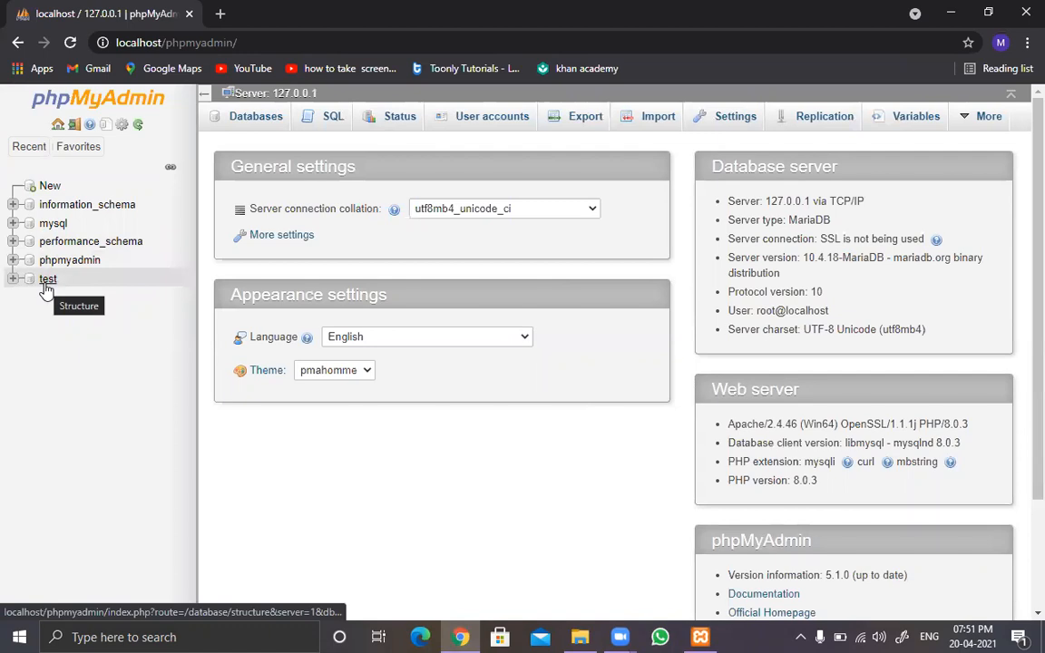
Step: Create a new database named music with the utf8mb4_general_ci collation
left_click(253, 125)
left_click(299, 231)
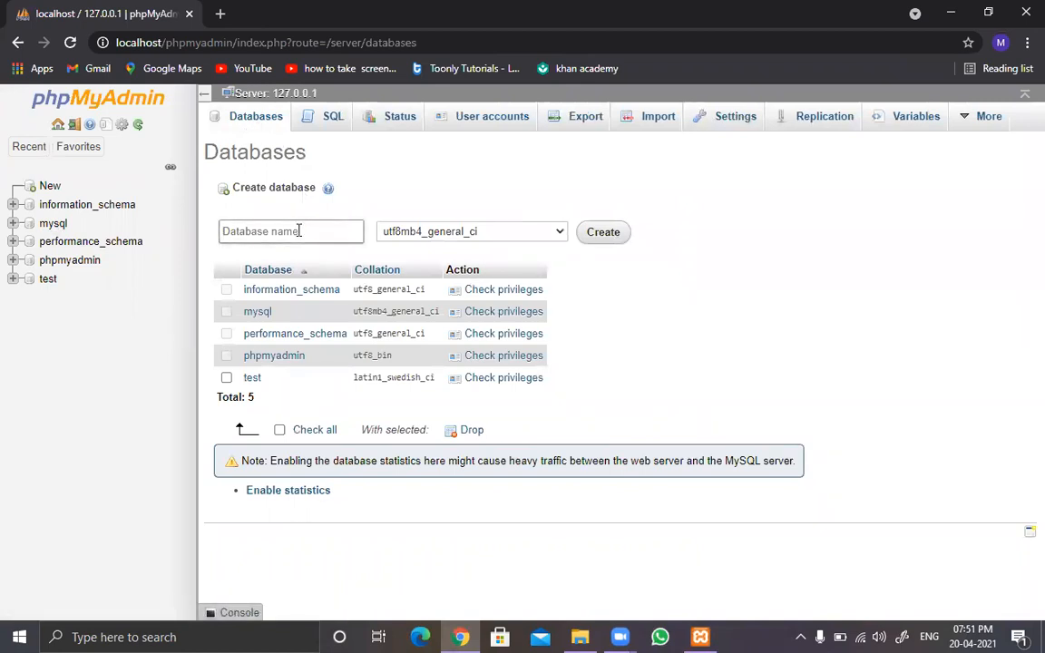
type("music")
left_click(561, 235)
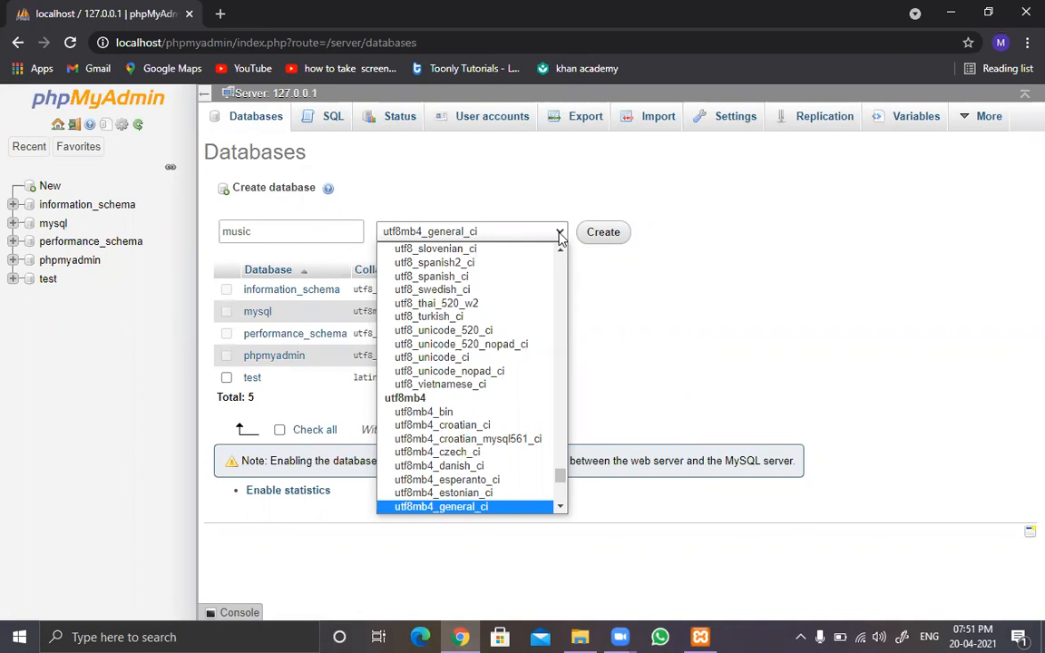
left_click(707, 300)
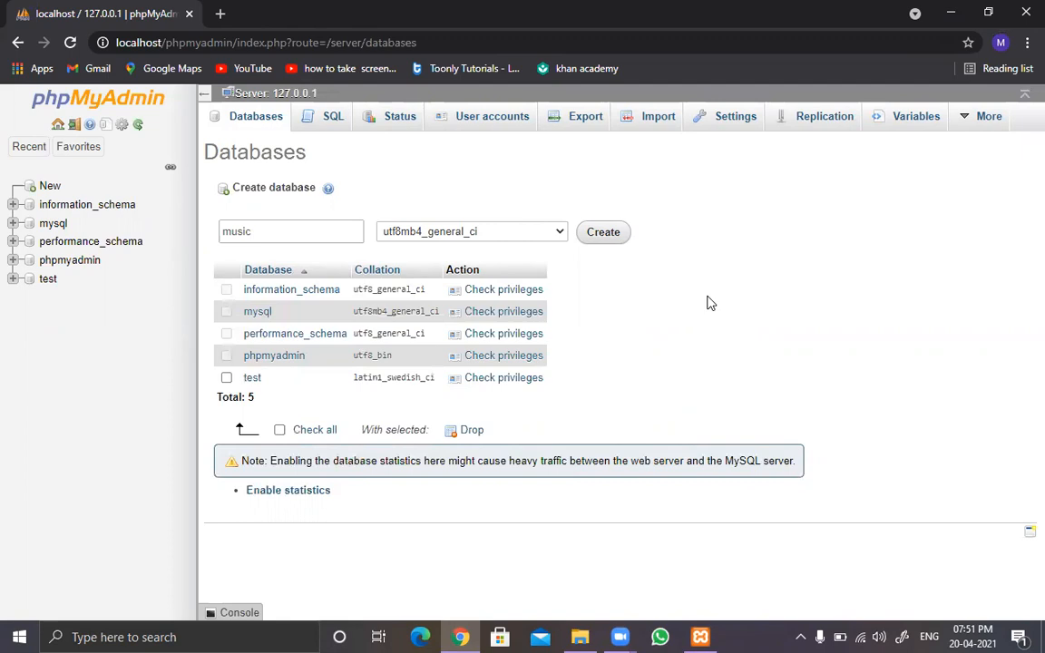
left_click(617, 234)
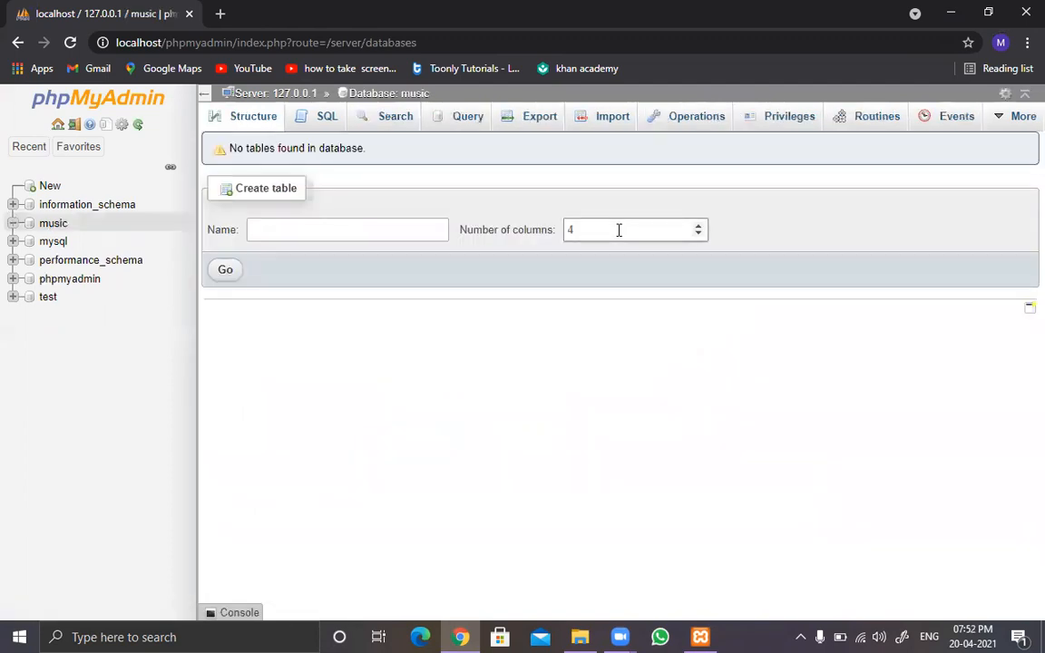
Step: Start a new table named users with 6 columns in the music database
left_click(48, 230)
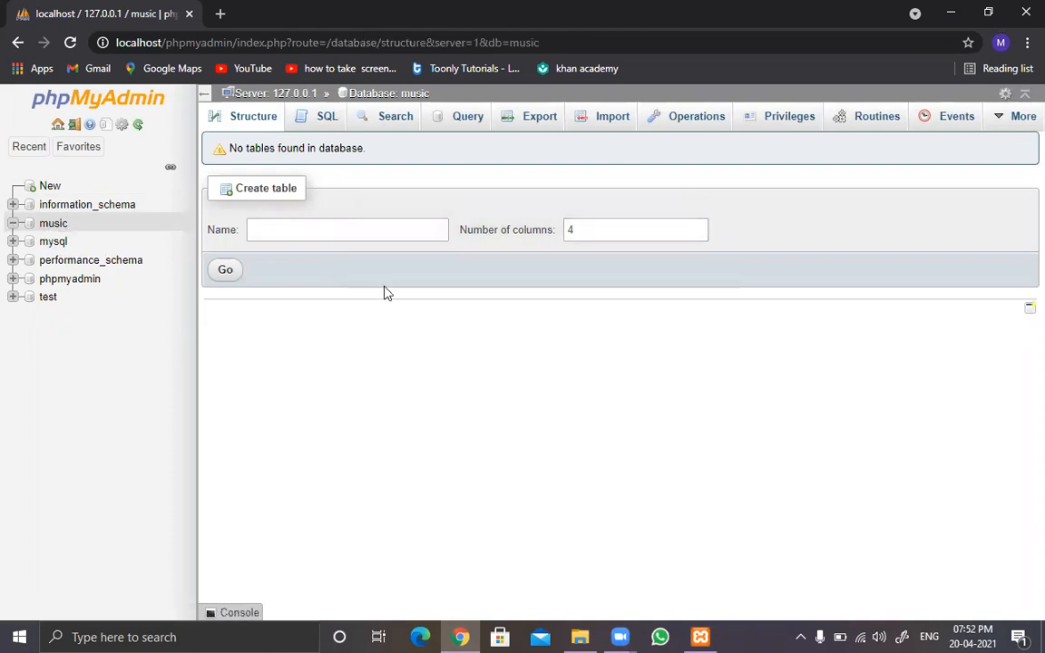
left_click(293, 222)
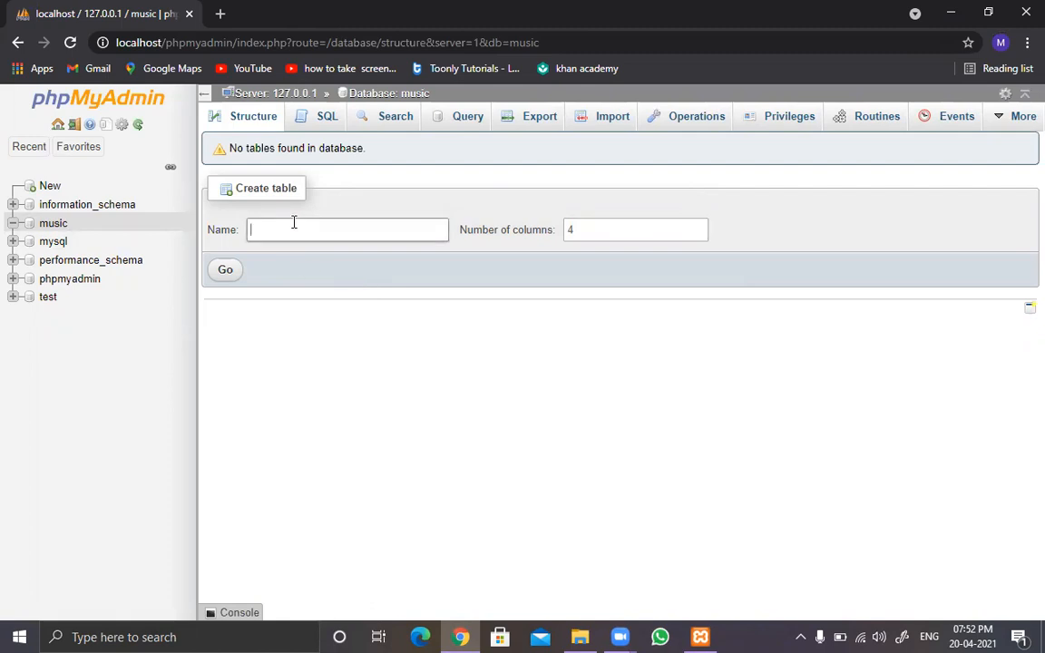
type("users")
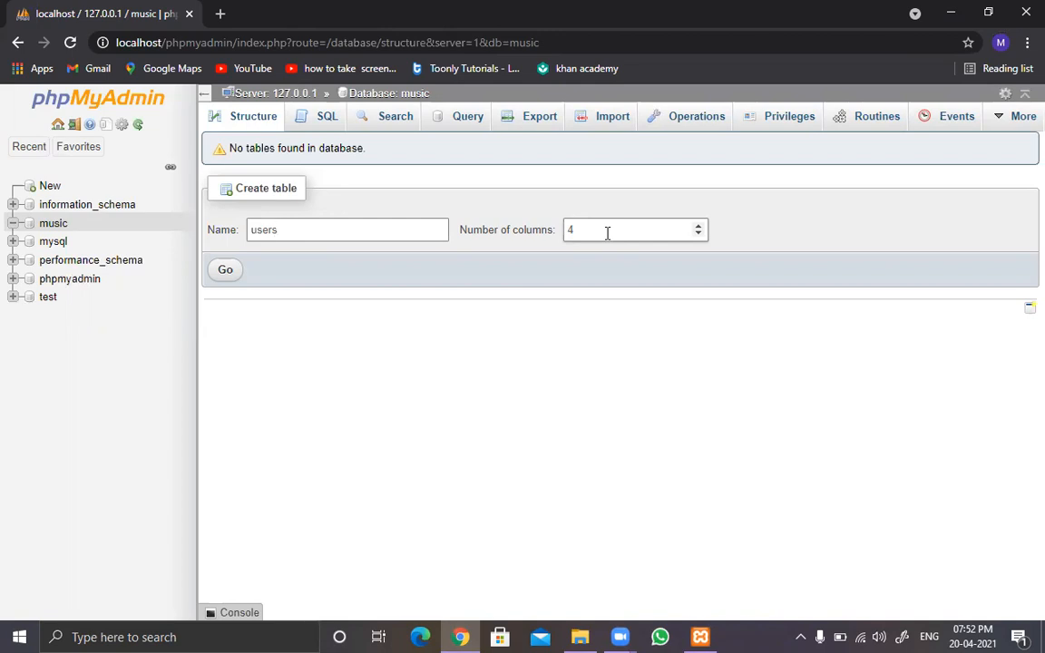
left_click(698, 226)
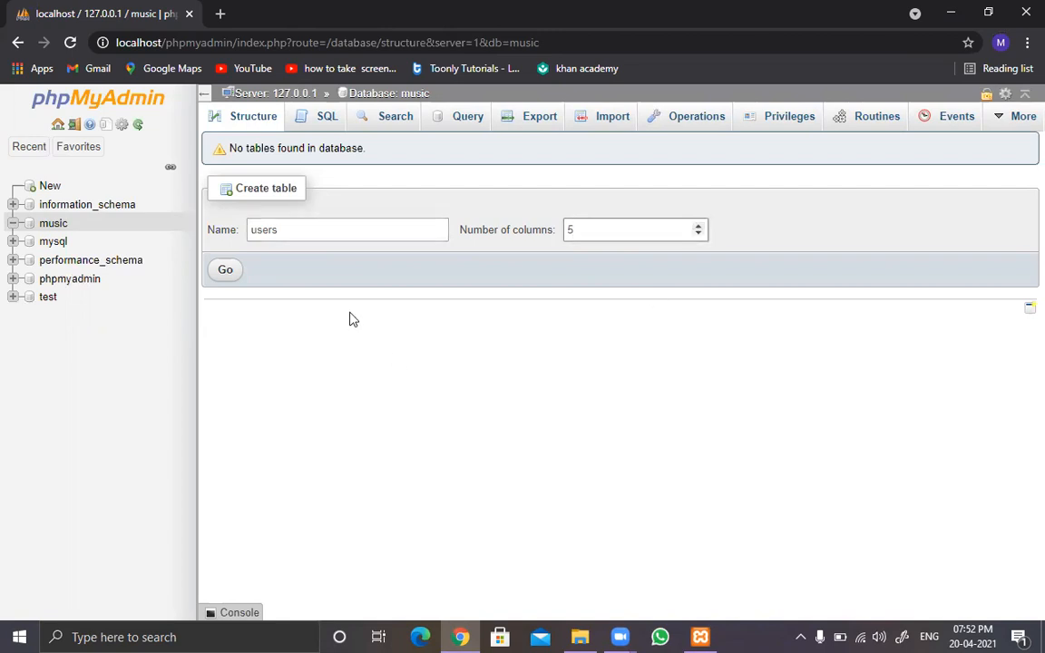
left_click(699, 228)
left_click(226, 272)
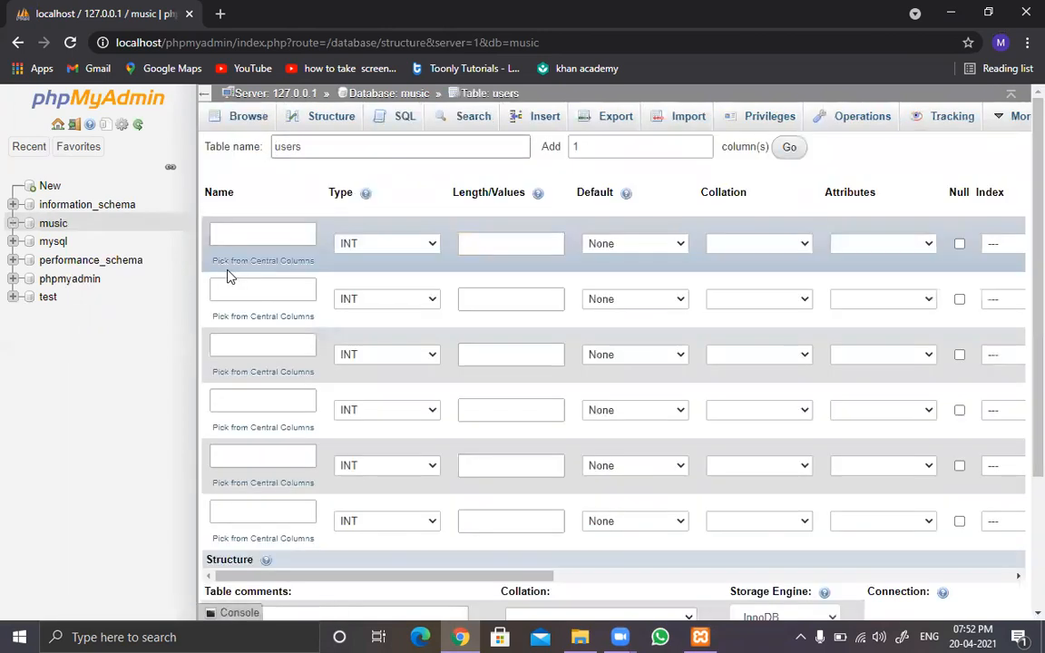
Step: Define the first column of the users table as id with type INT and length 5
left_click(262, 233)
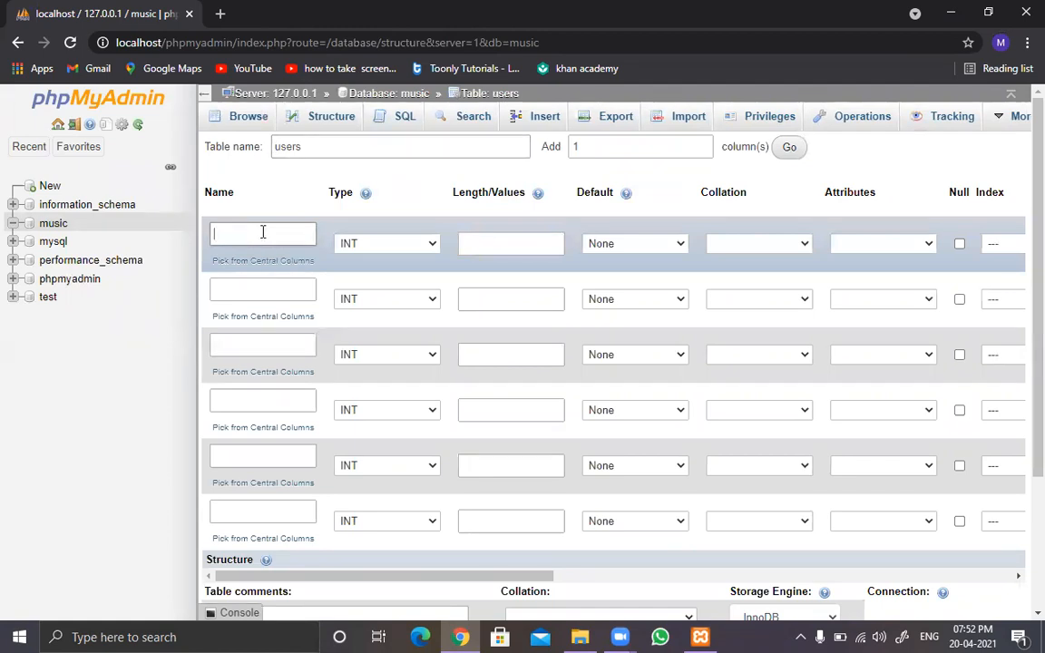
type("id")
left_click(512, 246)
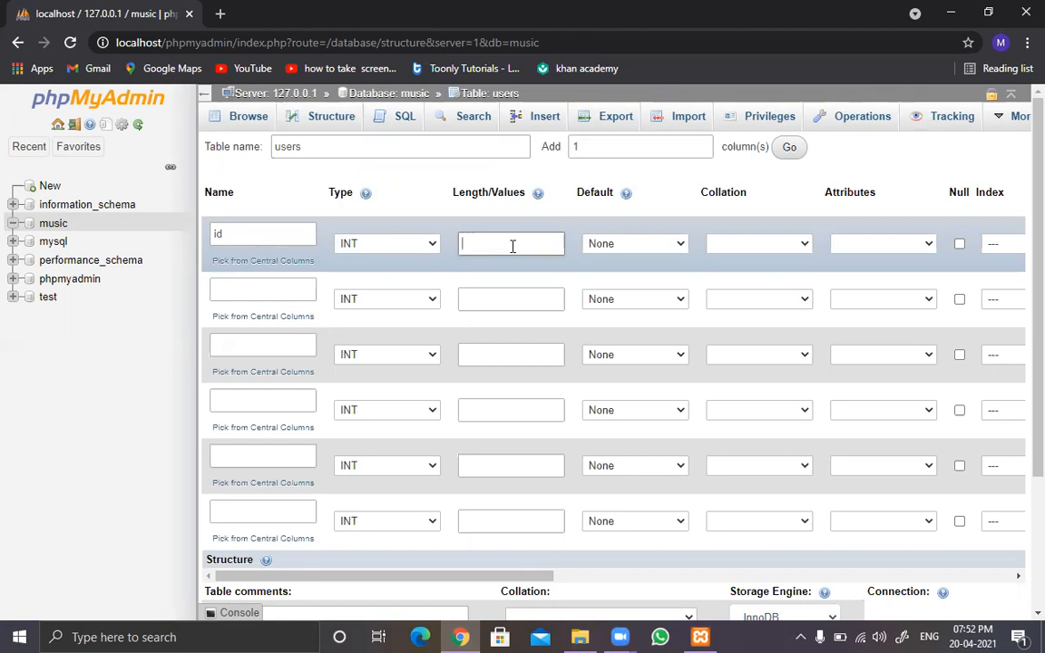
type("5")
Step: Define the second column as email with type VARCHAR and length 255
left_click(282, 293)
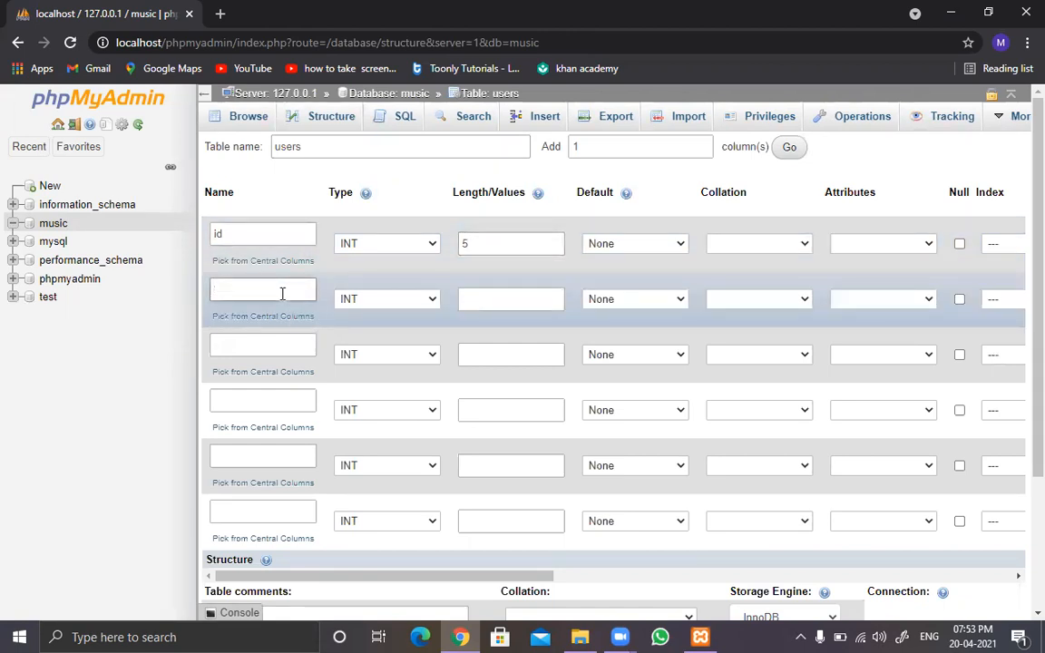
type("email")
left_click(388, 301)
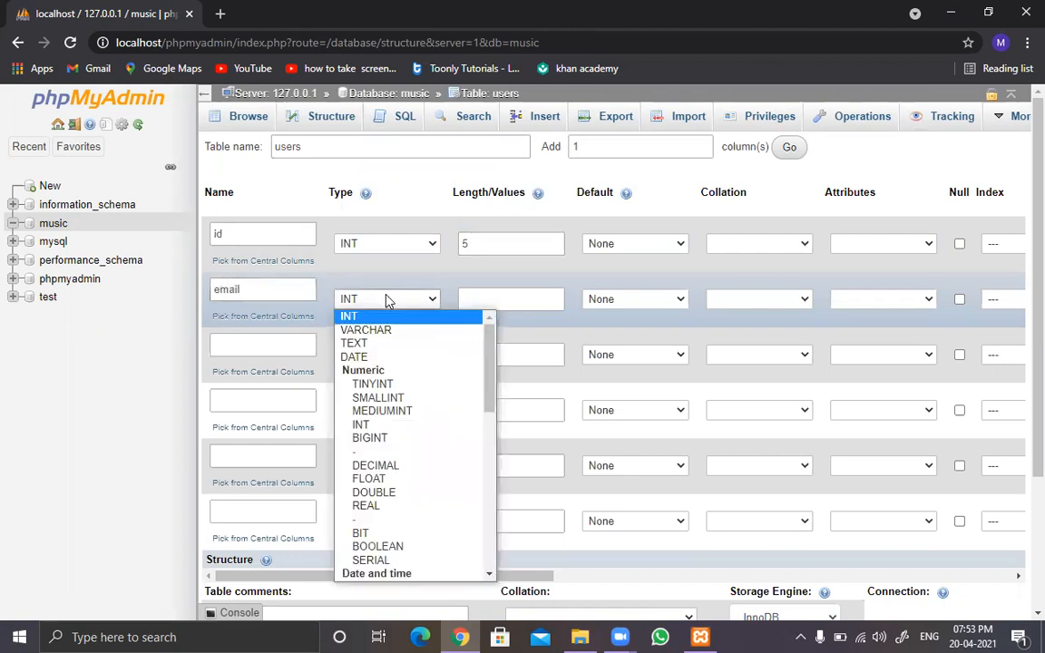
left_click(384, 332)
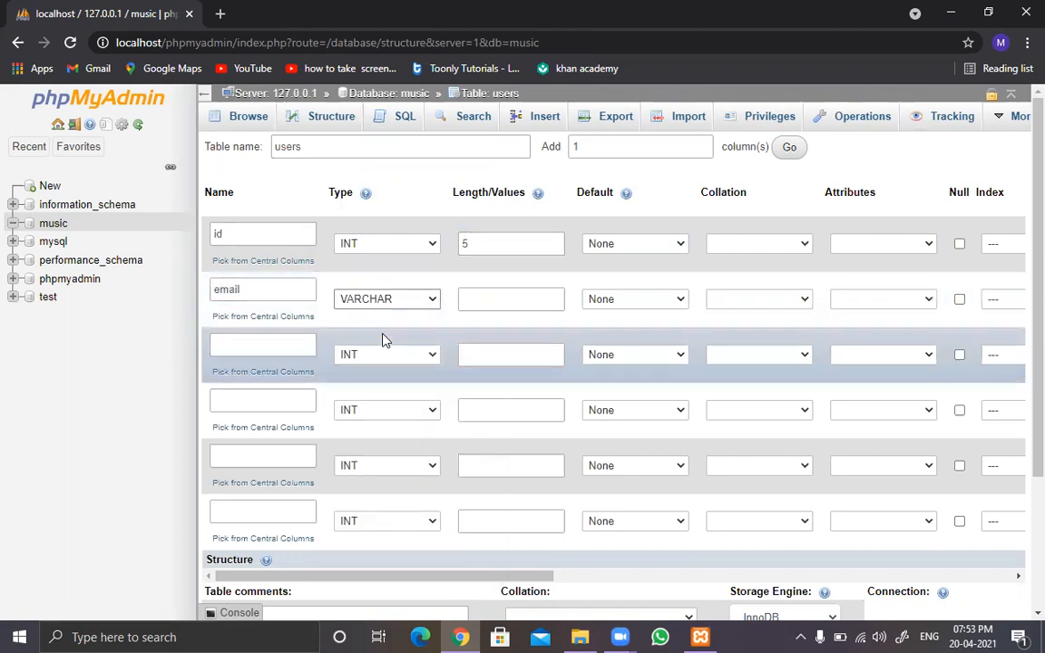
left_click(490, 303)
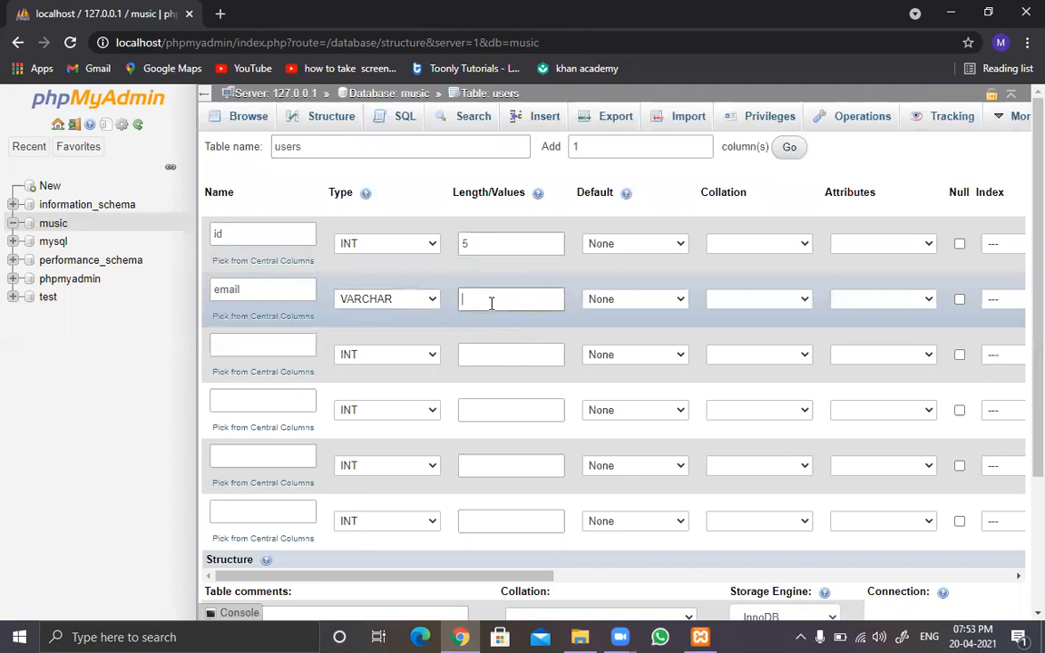
type("255")
Step: Define the third column as passwd with type VARCHAR and length 18
left_click(259, 339)
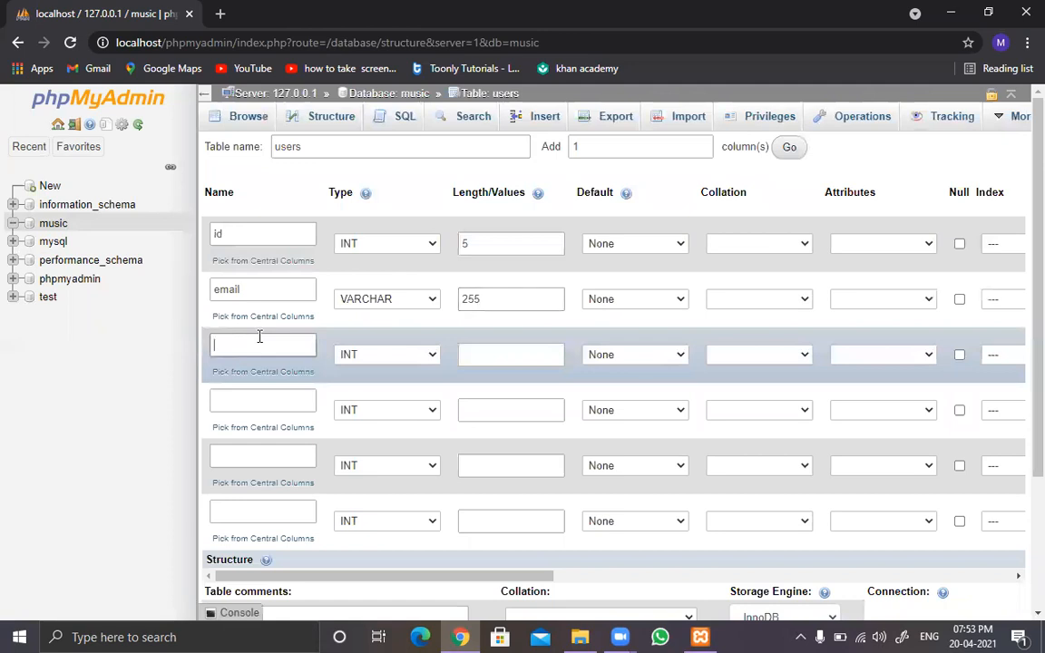
type("passwo")
key("BackSpace")
type("ord")
key("BackSpace")
key("BackSpace")
type("d")
left_click(369, 360)
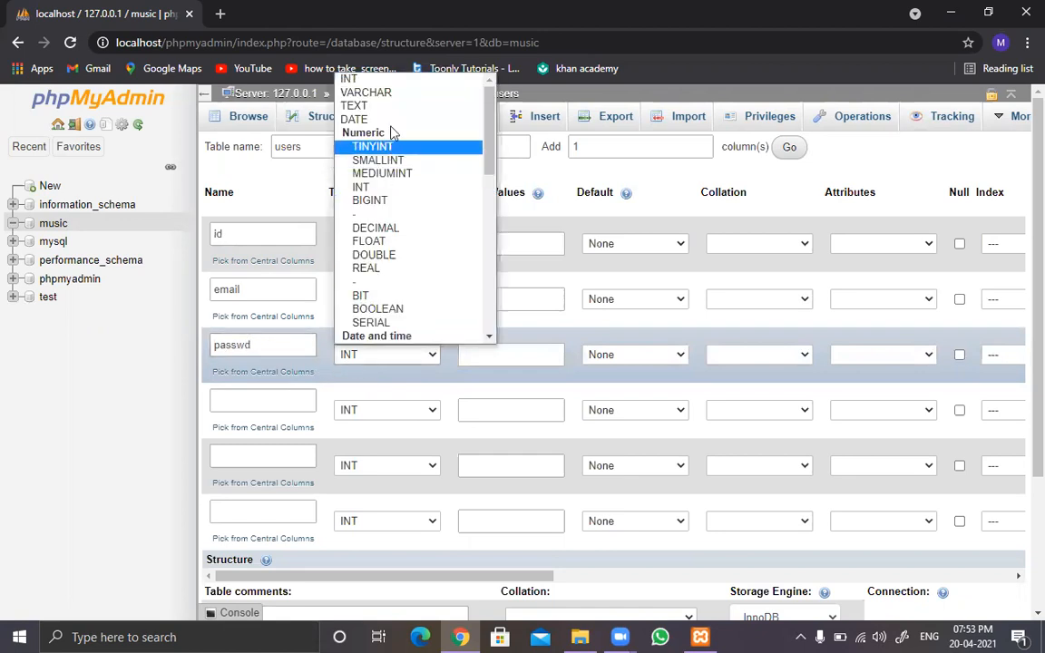
left_click(397, 96)
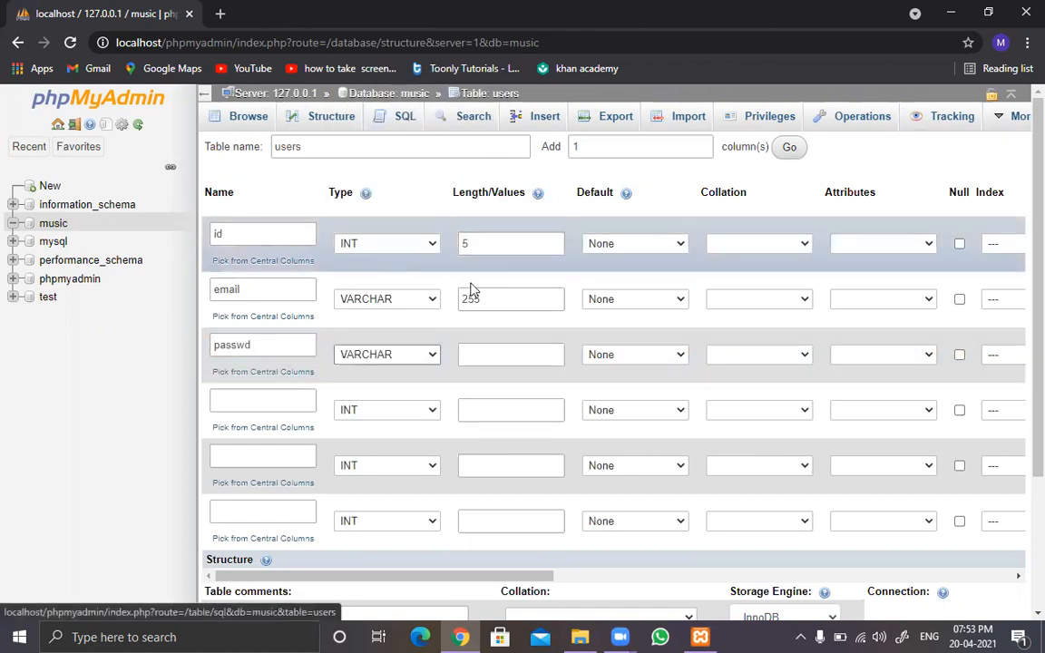
left_click(501, 355)
type("18")
Step: Define the fourth column as grp with type INT and length 2
left_click(258, 399)
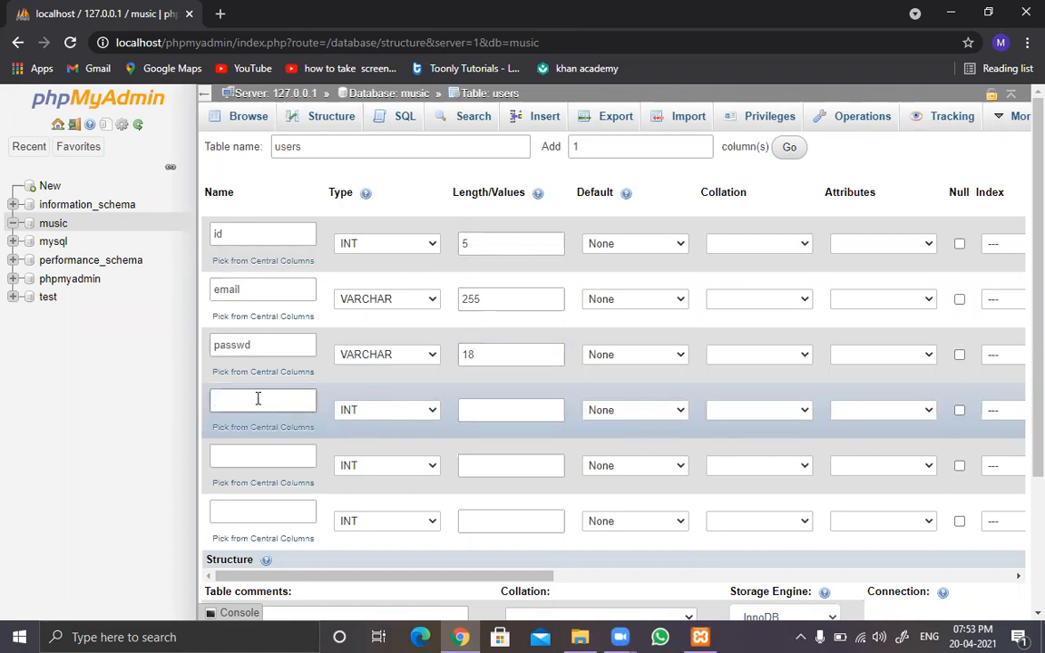
type("grp")
left_click(394, 416)
left_click(396, 417)
left_click(492, 410)
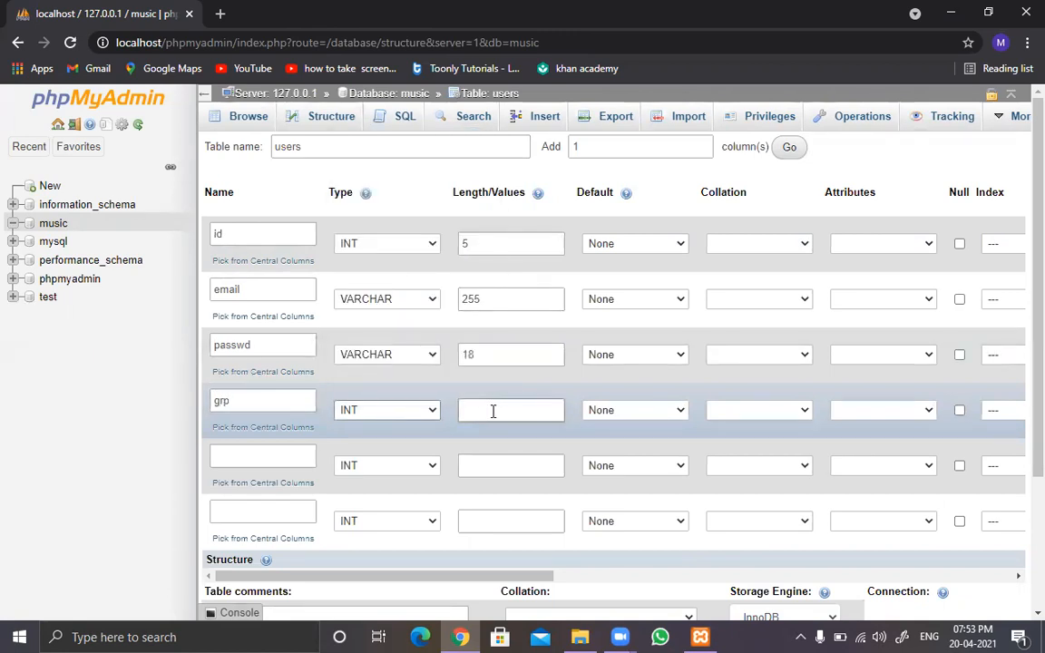
type("1")
double_click(488, 409)
type("2")
Step: Define the fifth column of the users table as creation_date with type DATE
left_click(283, 458)
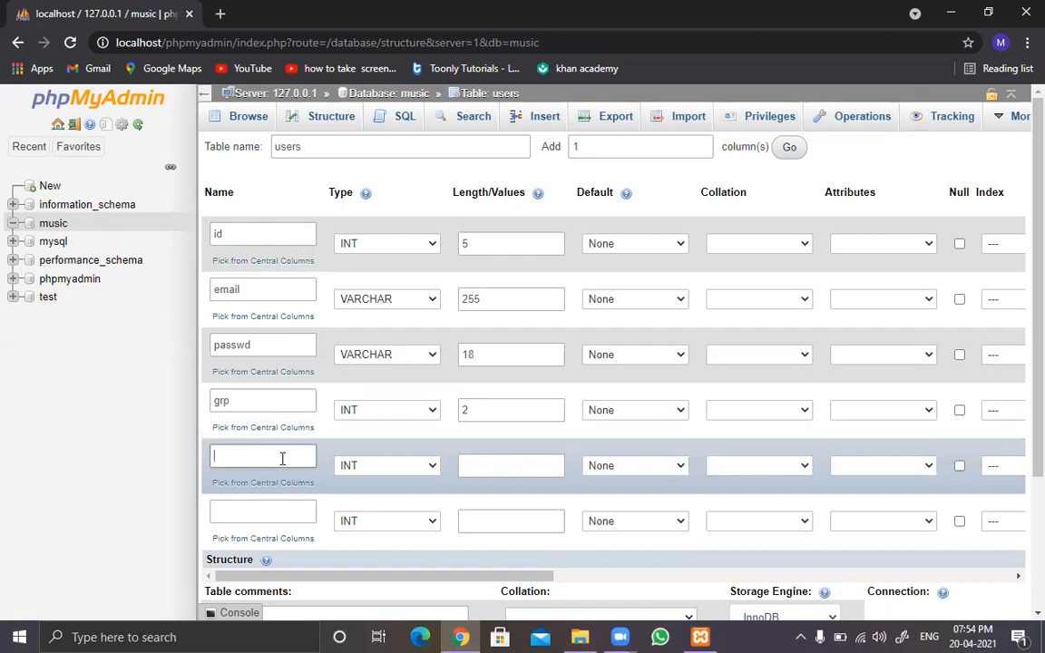
type("creation_date")
left_click(390, 472)
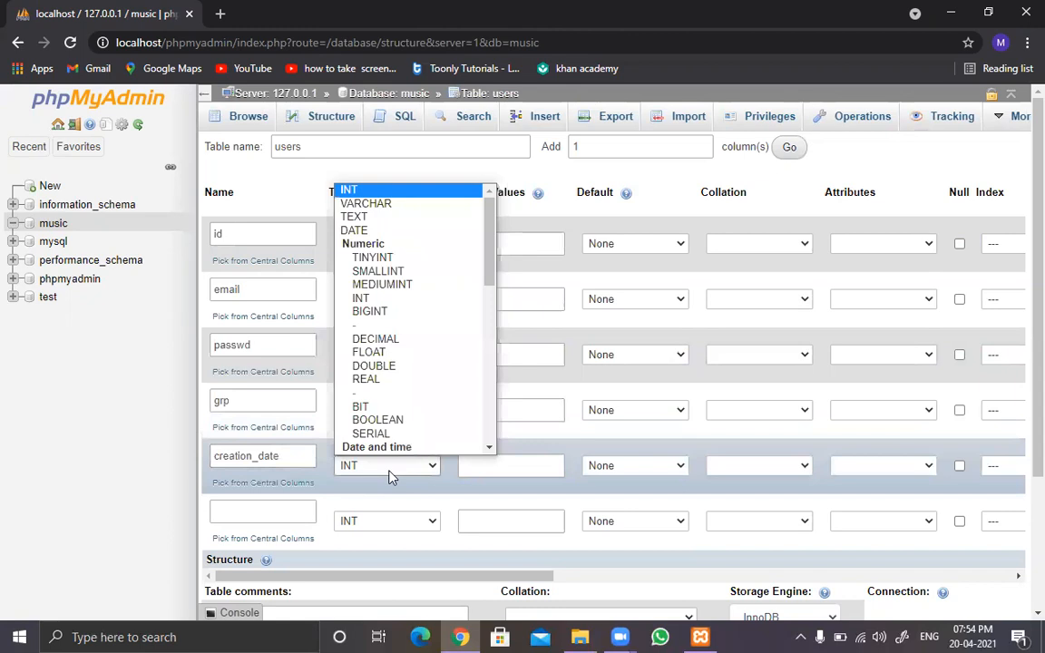
left_click(395, 232)
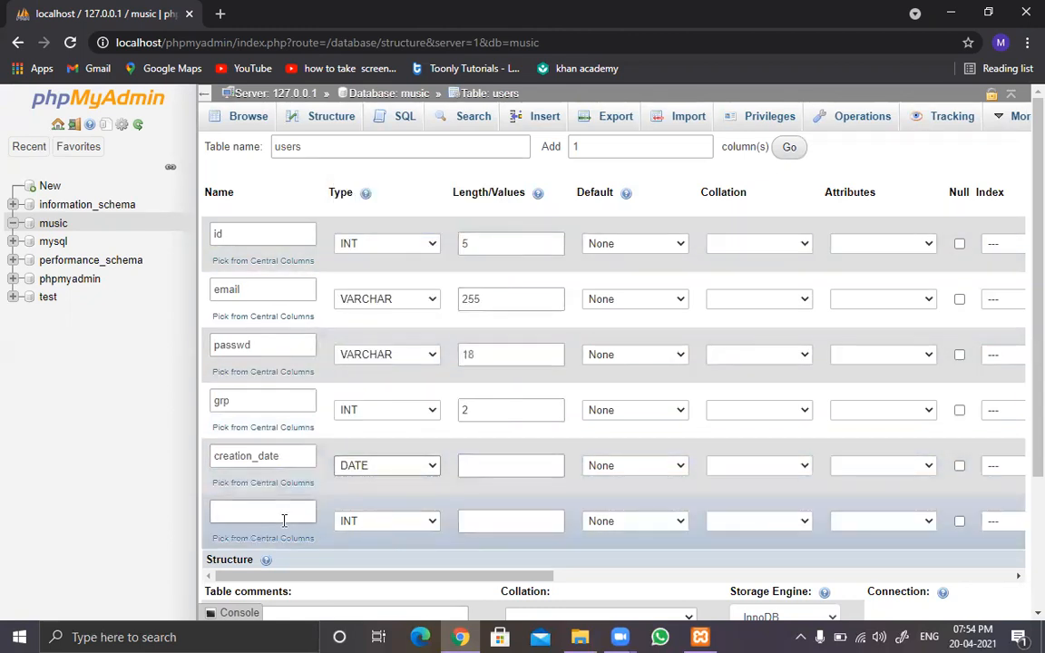
Step: Define the sixth column of the users table as status with type INT and length 1
left_click(278, 513)
type("status")
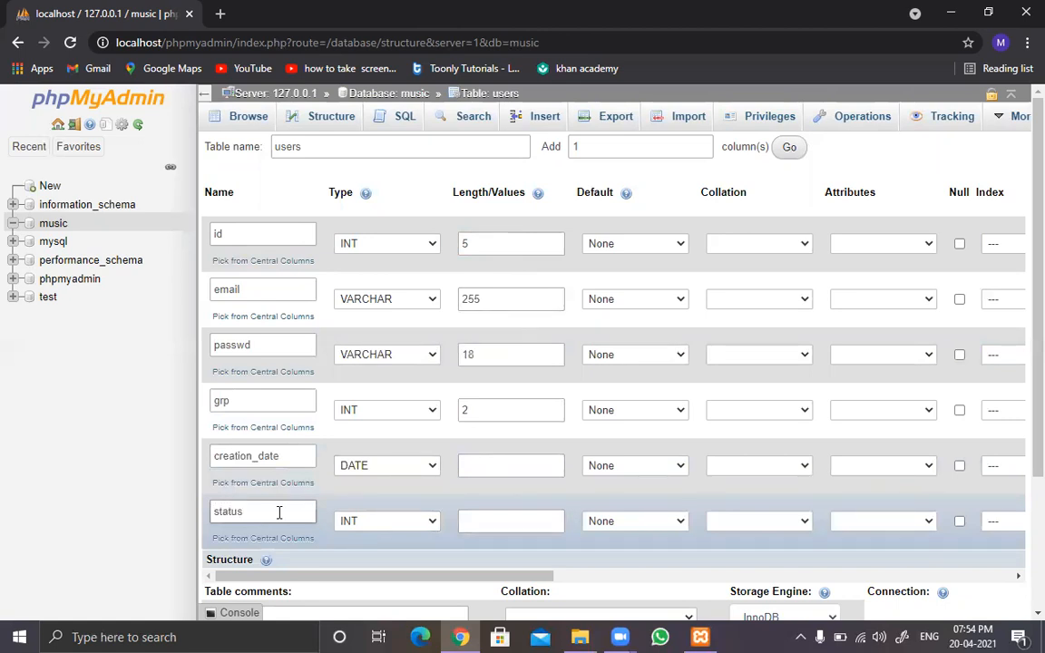
left_click(382, 523)
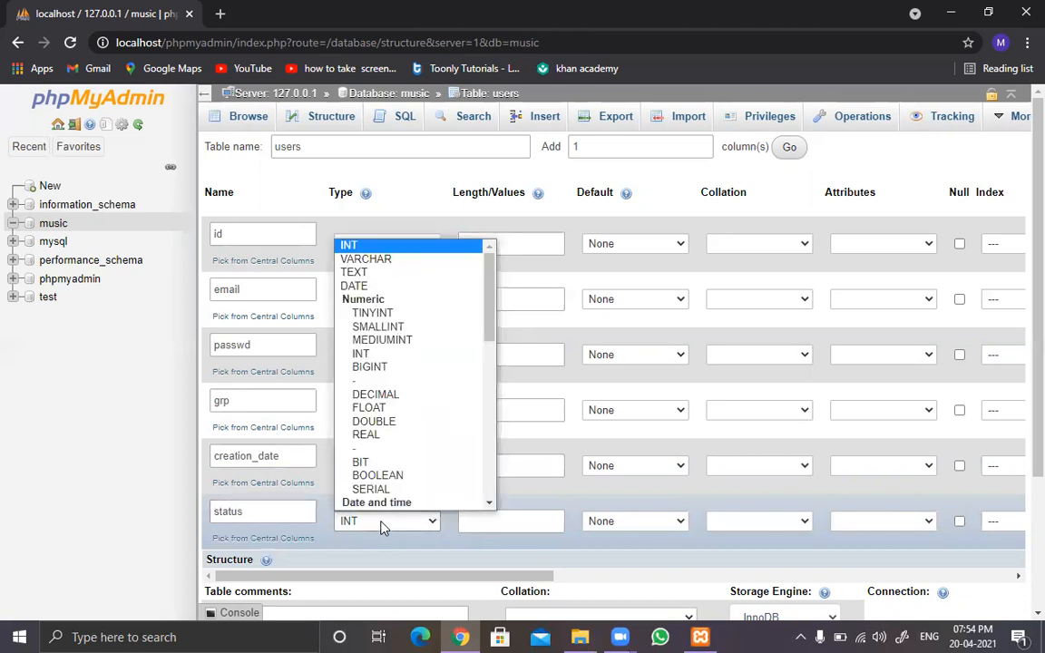
scroll(453, 476, "down", 1)
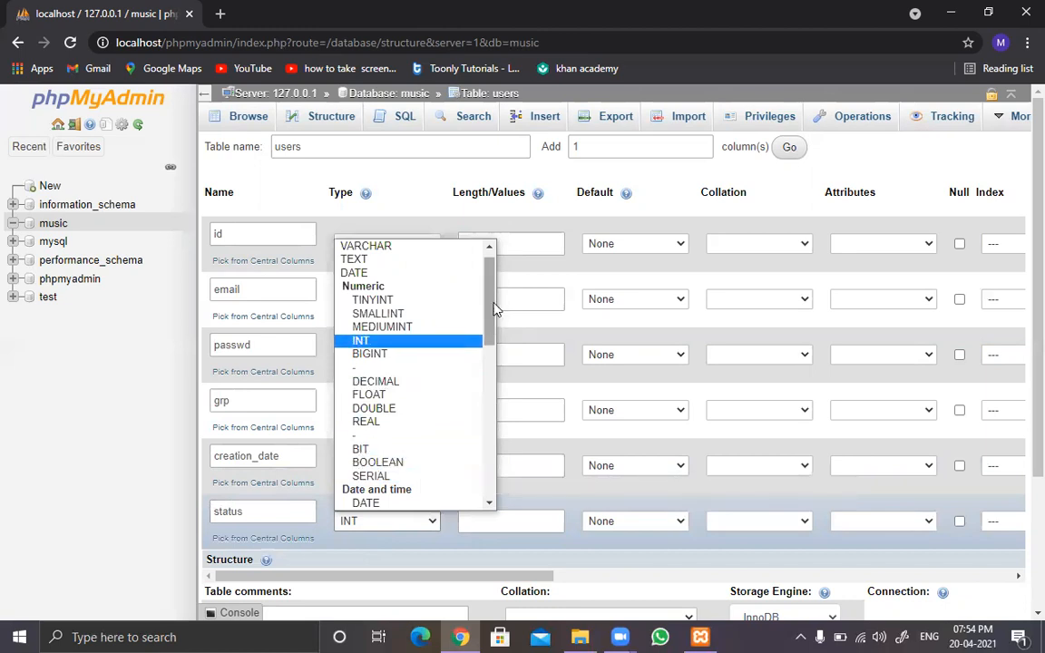
scroll(489, 270, "up", 1)
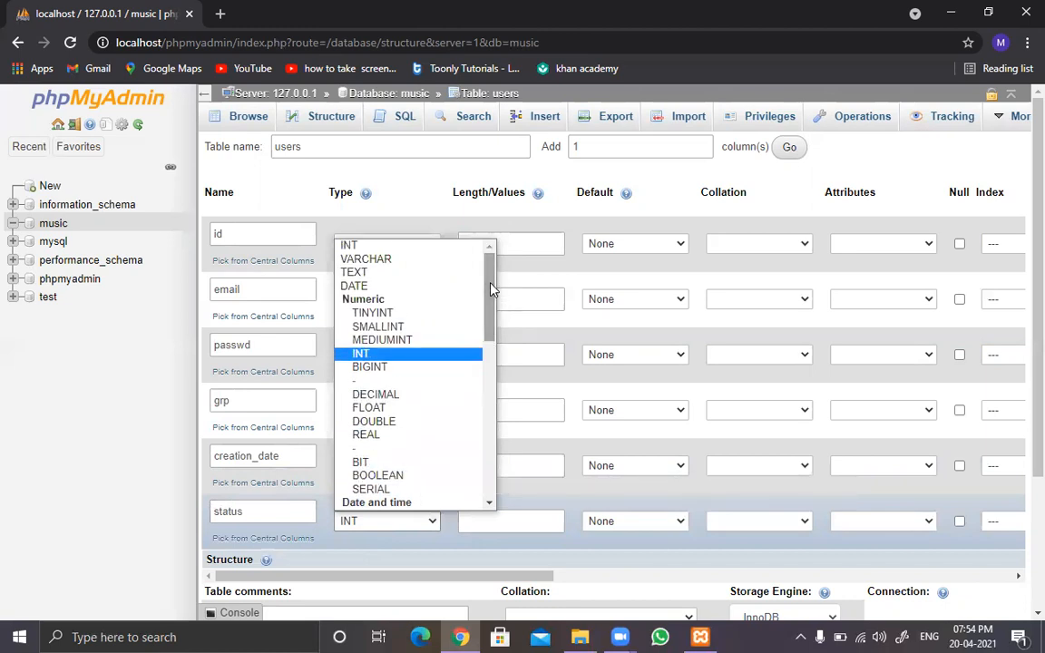
left_click(415, 251)
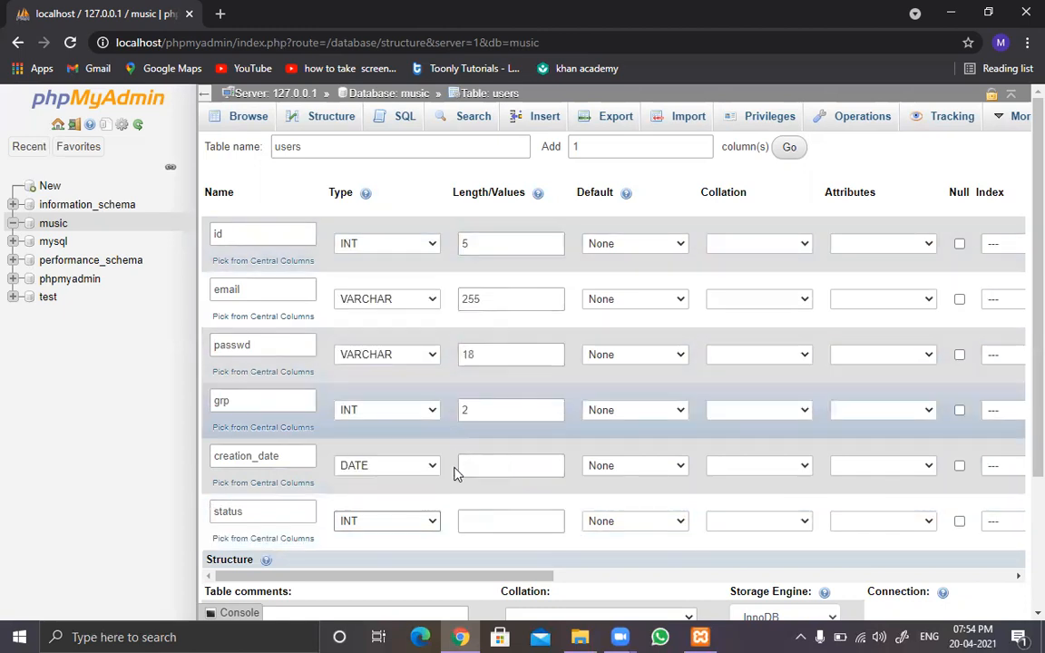
left_click(481, 520)
type("1")
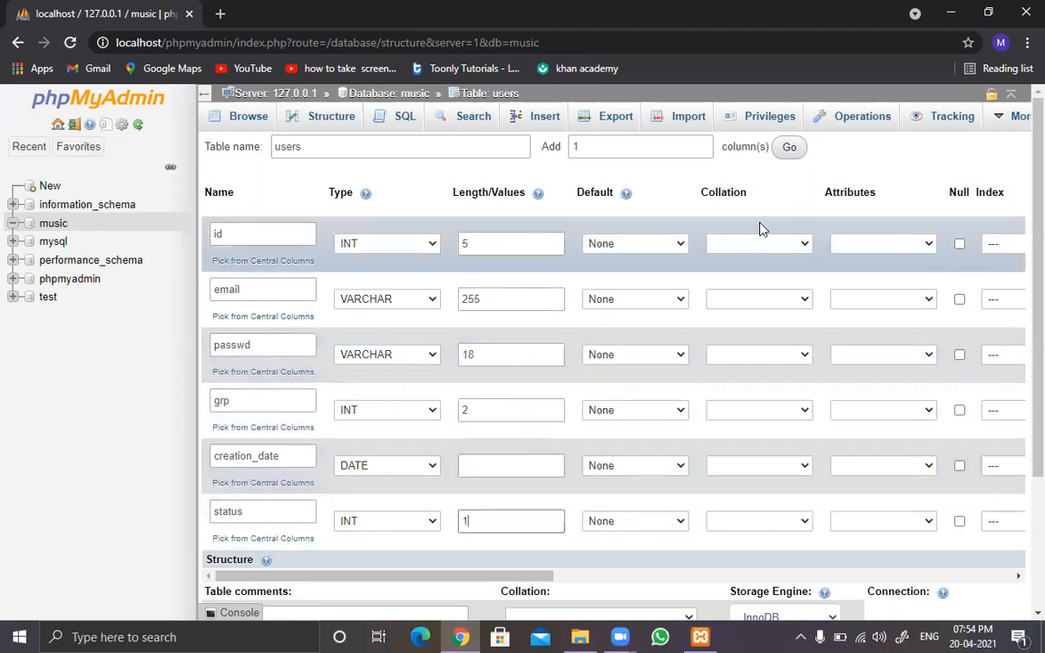
left_click(657, 245)
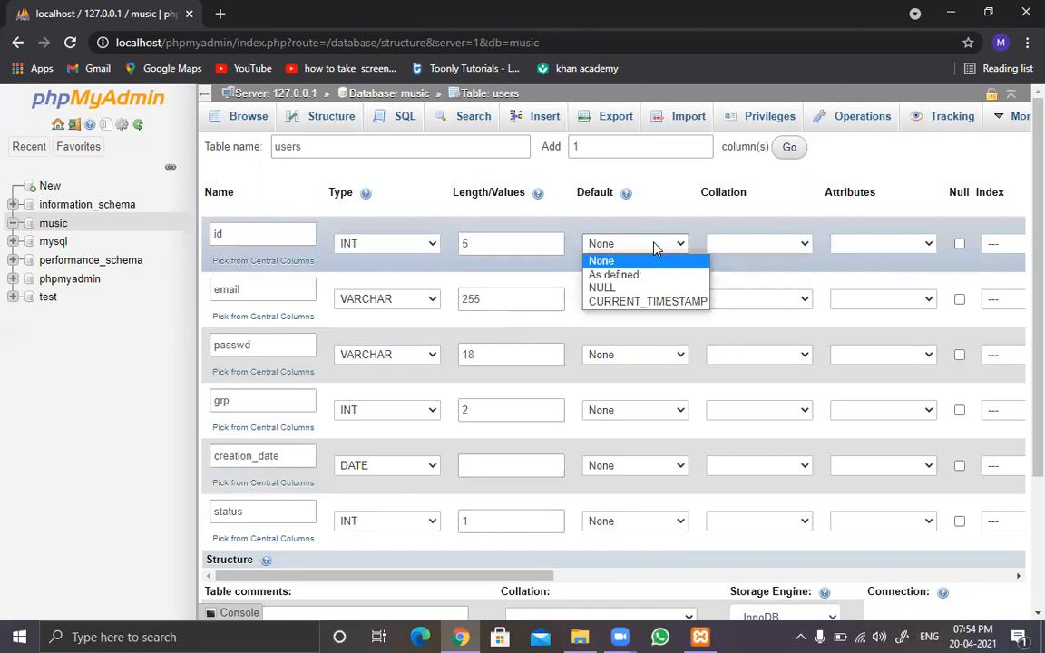
left_click(657, 245)
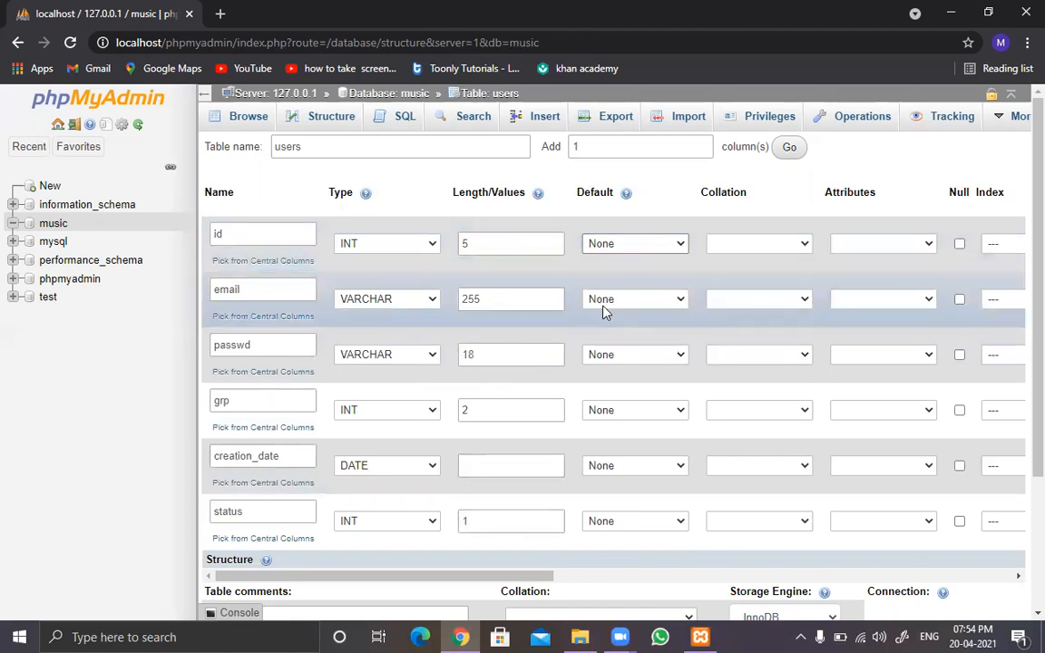
left_click(605, 308)
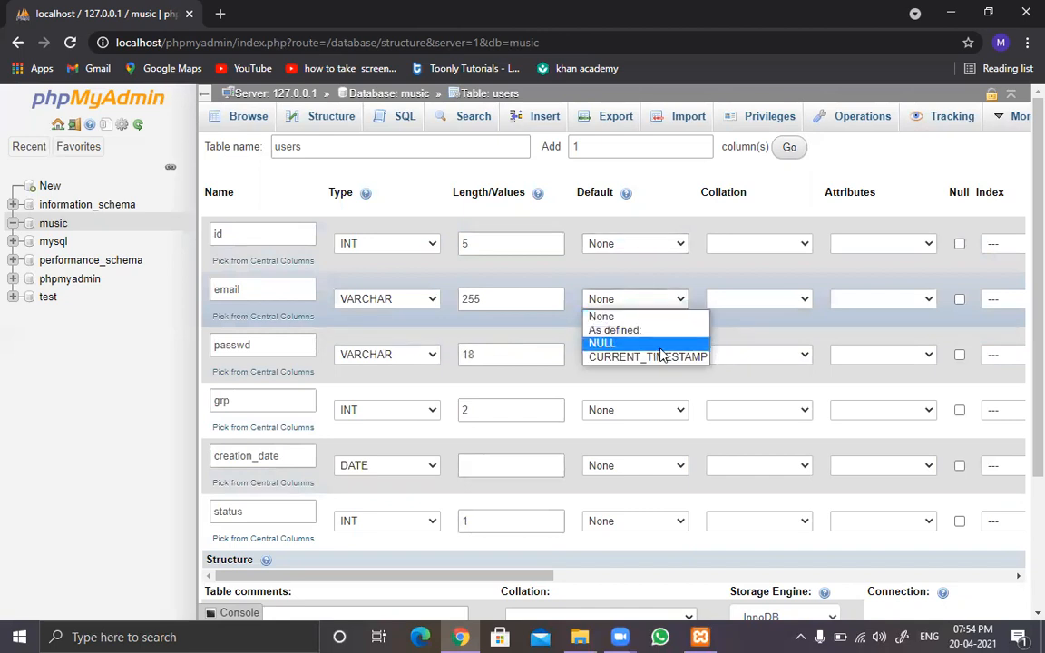
left_click(759, 331)
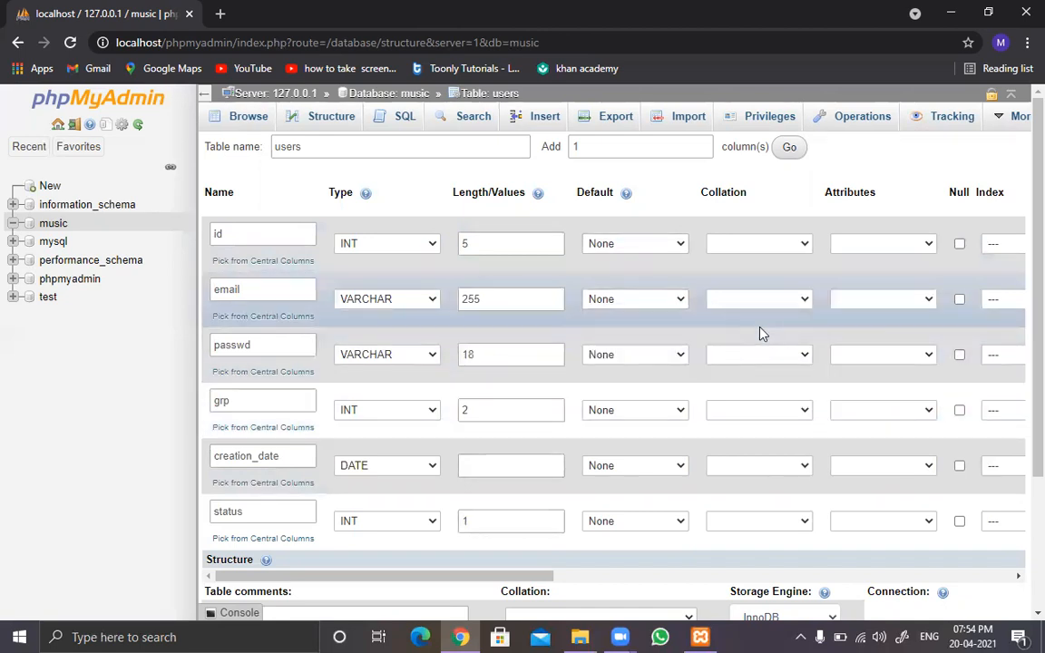
Step: Give the grp column a defined default value of 1 and set the default of creation_date to NULL
left_click(620, 416)
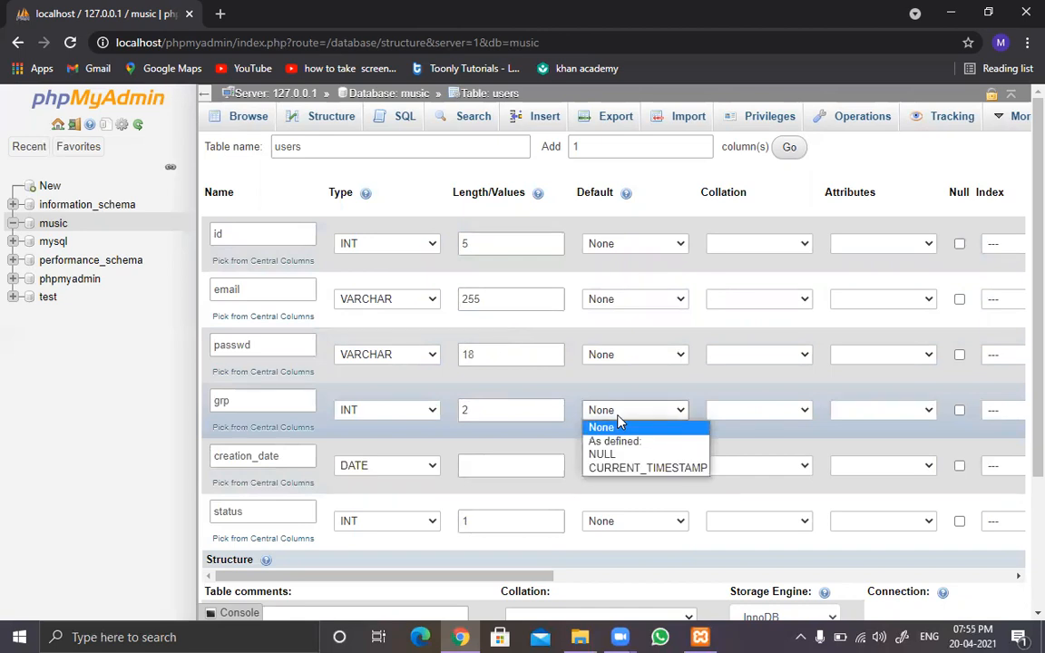
left_click(621, 441)
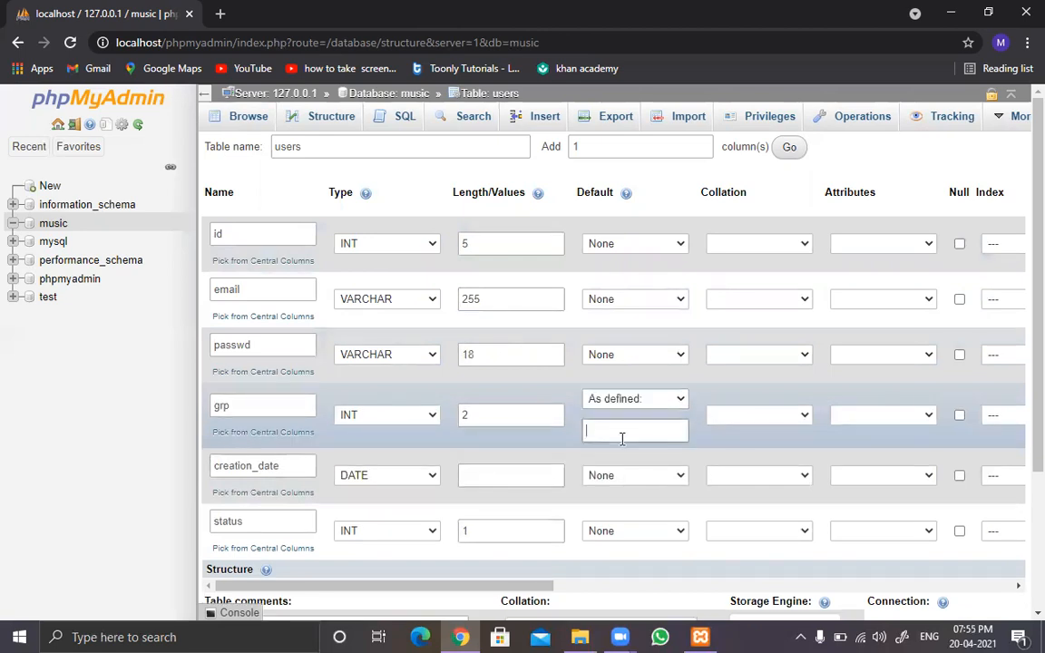
type("1")
left_click(672, 481)
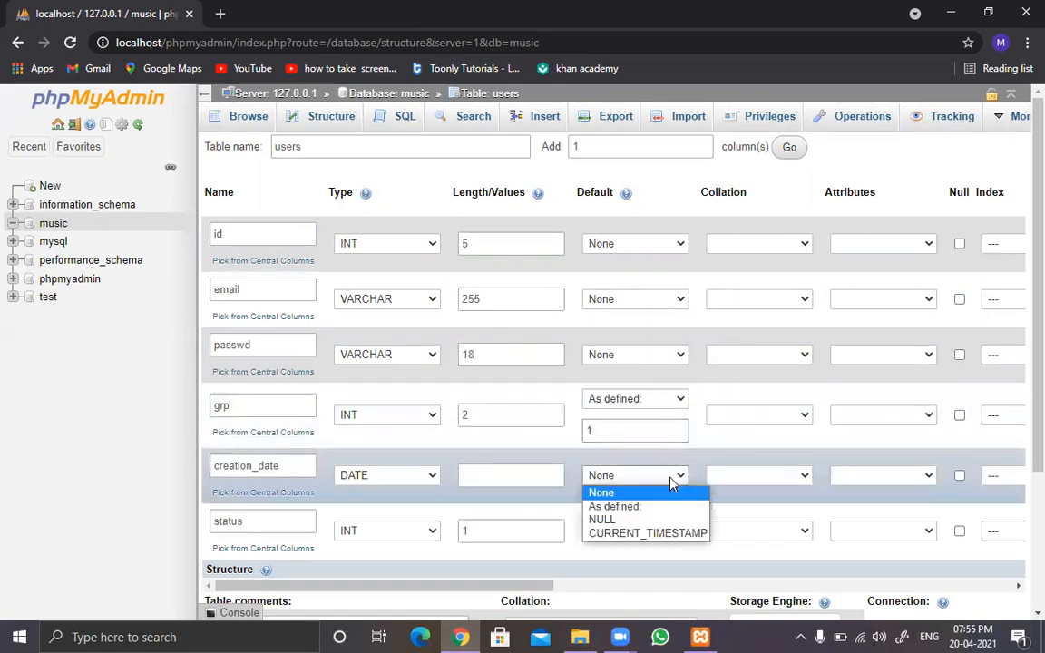
left_click(608, 518)
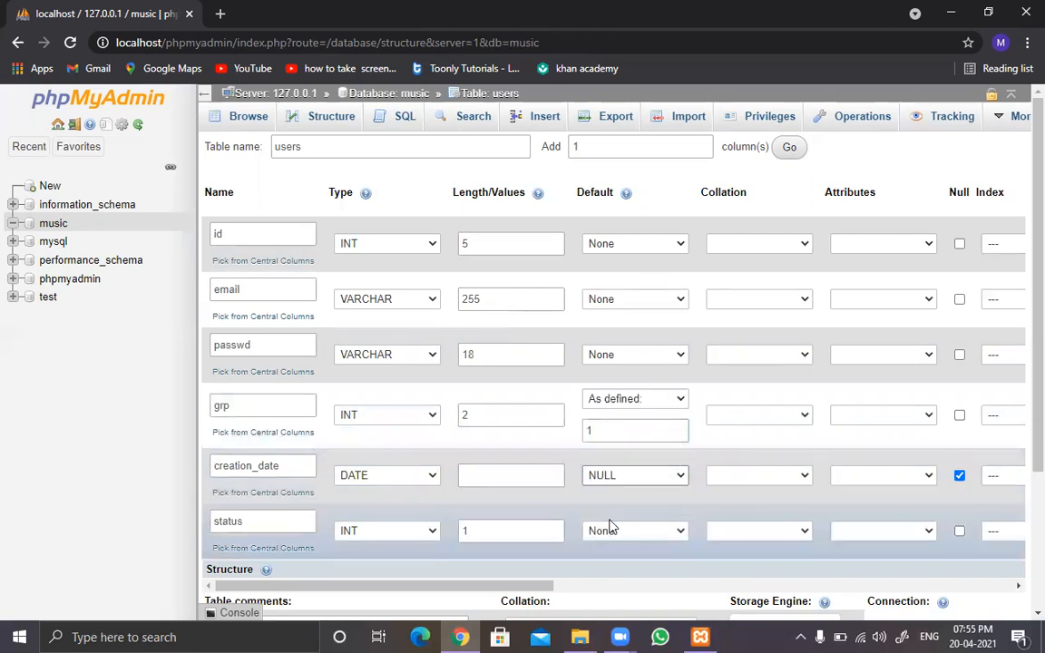
Step: Give the status column a defined default value of 0
left_click(640, 537)
left_click(624, 563)
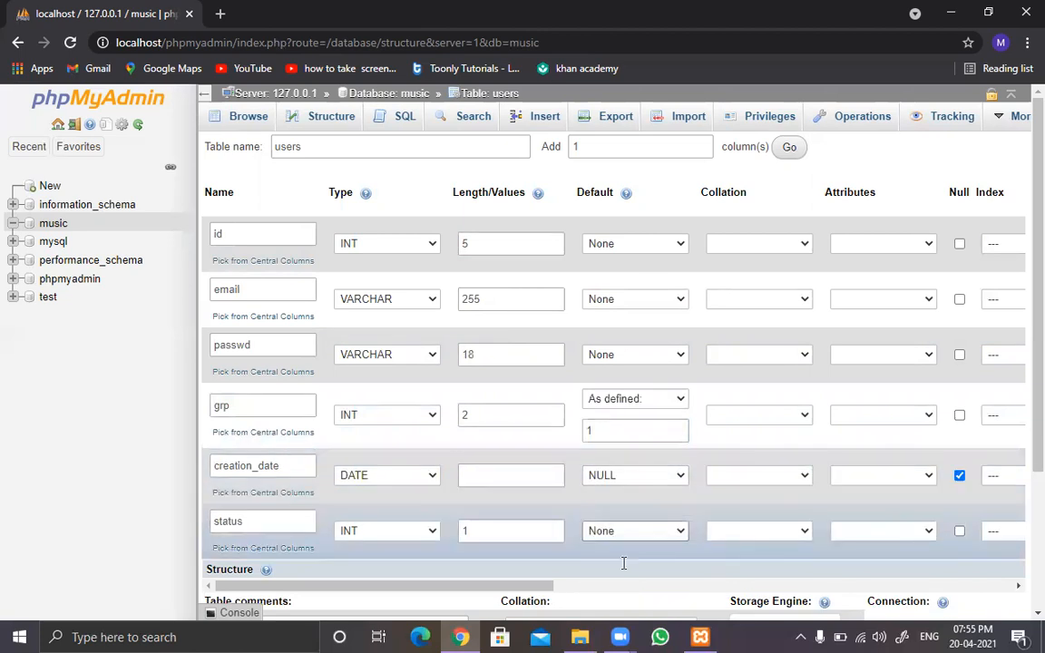
type("0")
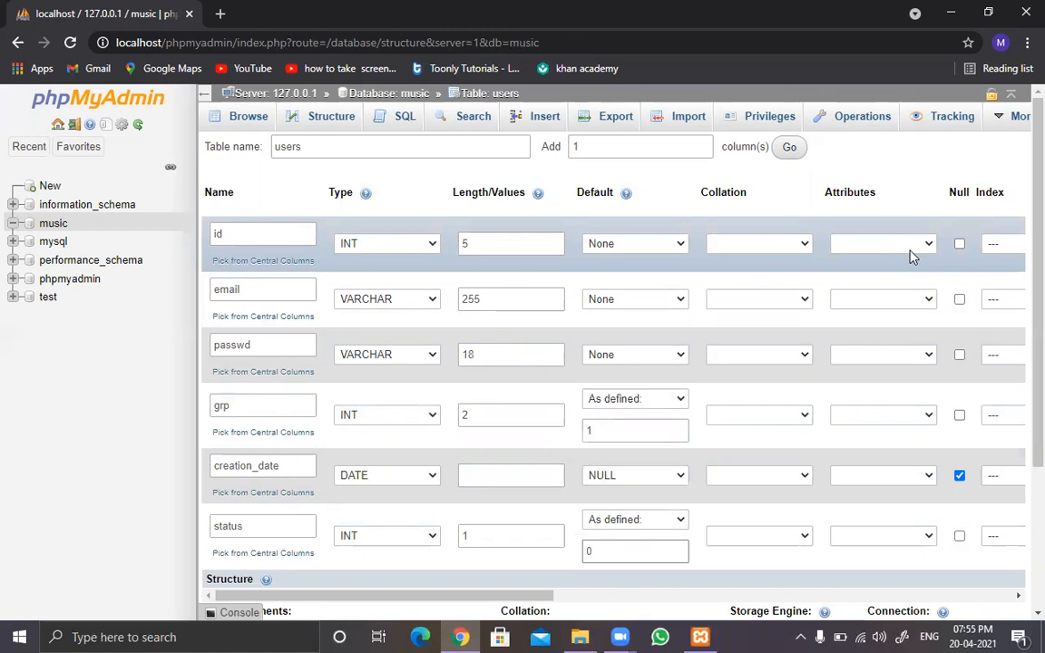
Step: Set the attribute of the id column to UNSIGNED
left_click(913, 256)
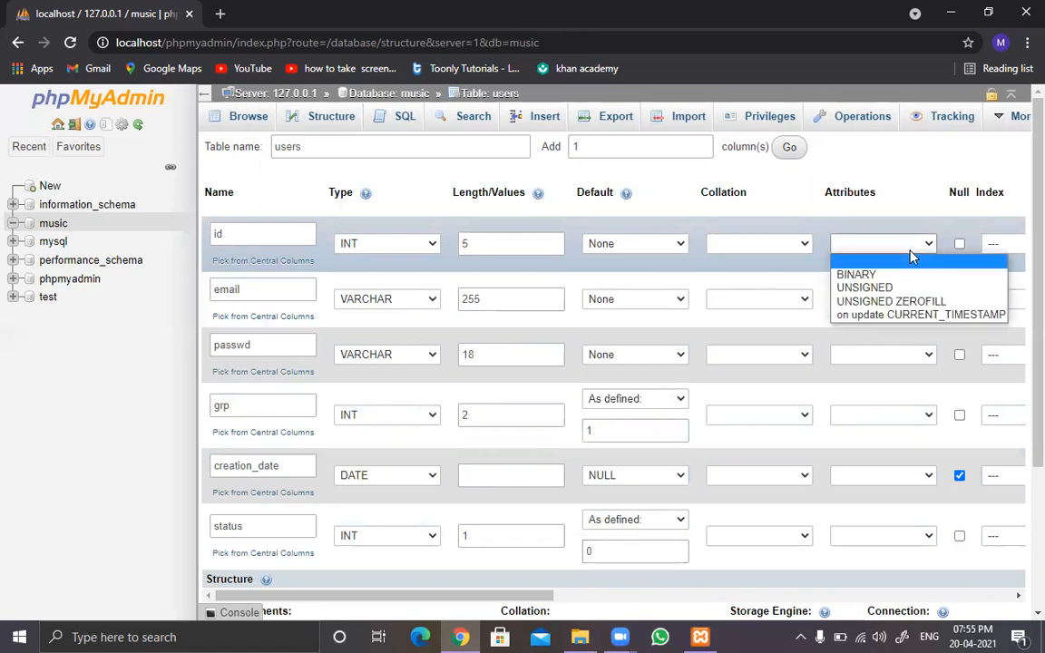
left_click(885, 288)
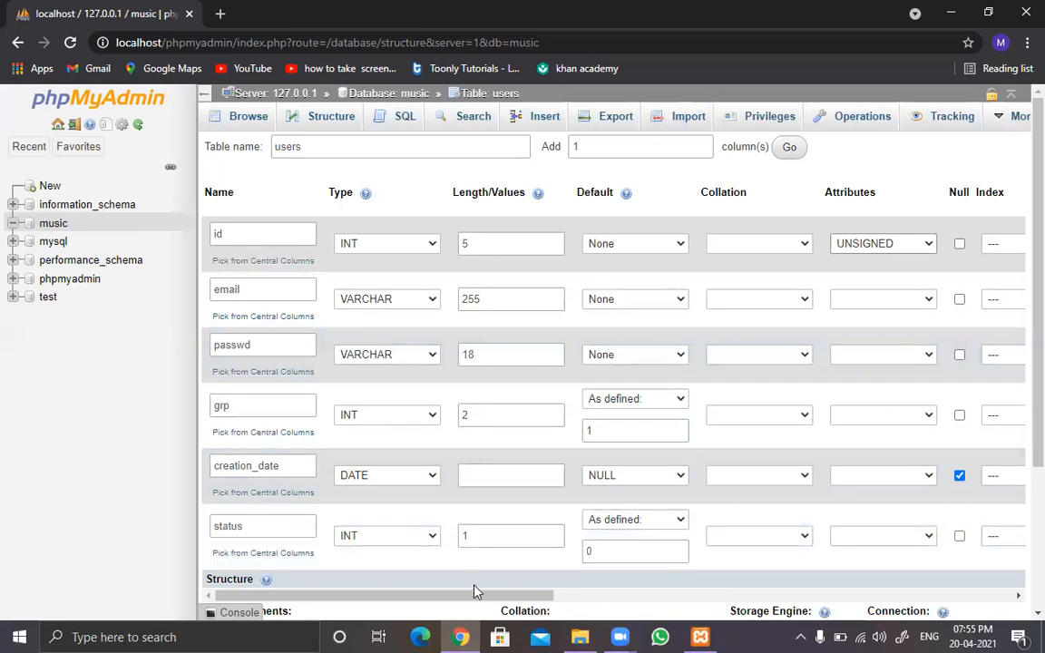
Step: Make the id column the PRIMARY index with size 5 and enable auto-increment for it
left_click_drag(480, 601, 586, 604)
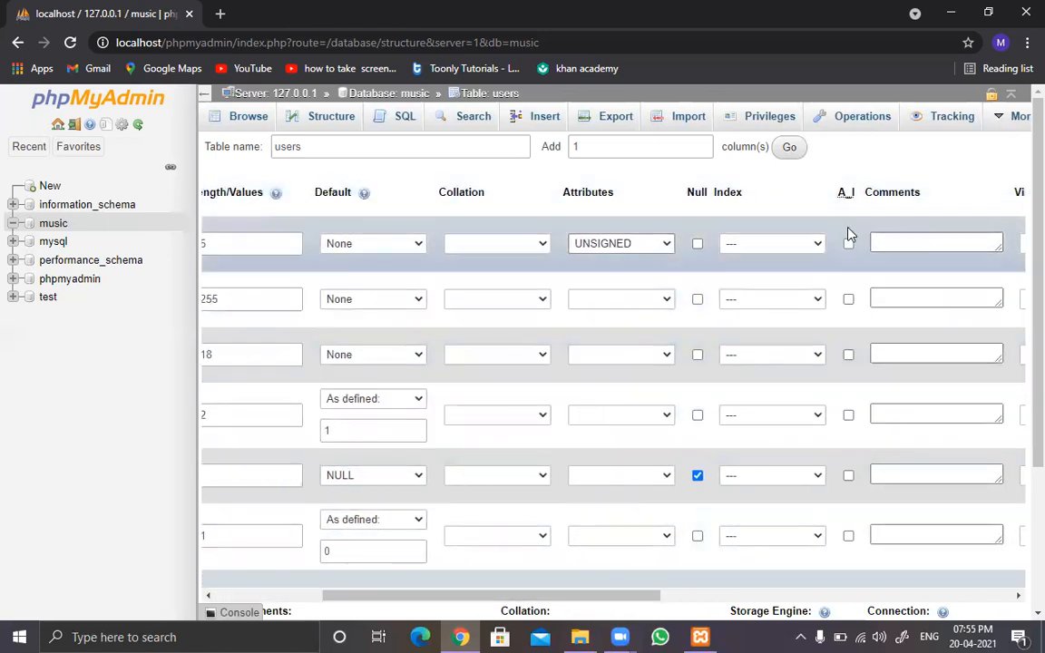
left_click(777, 245)
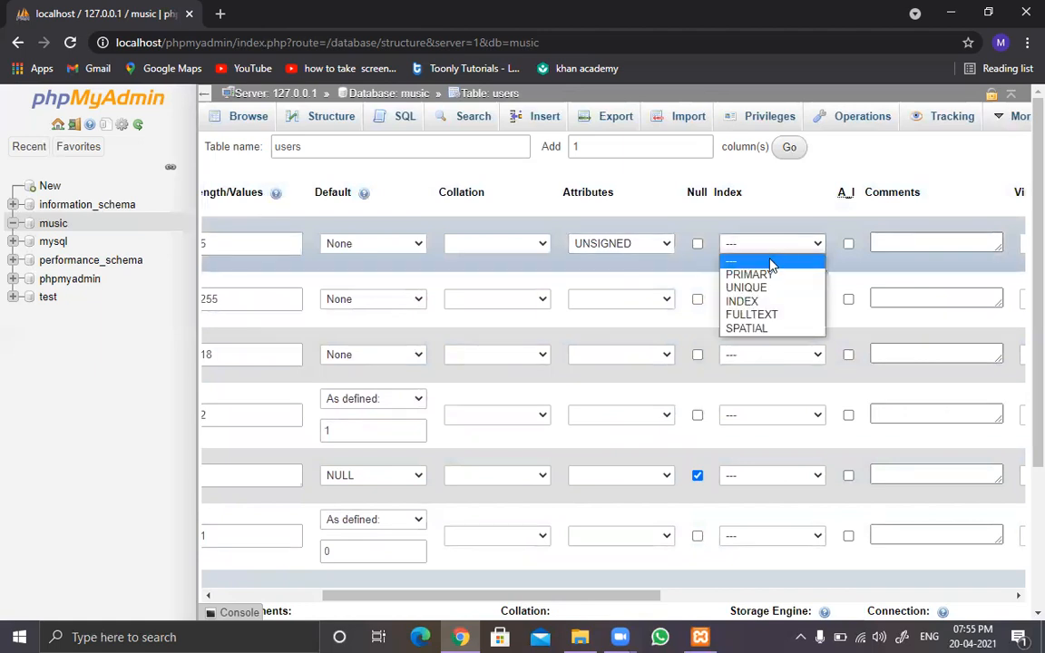
left_click(771, 275)
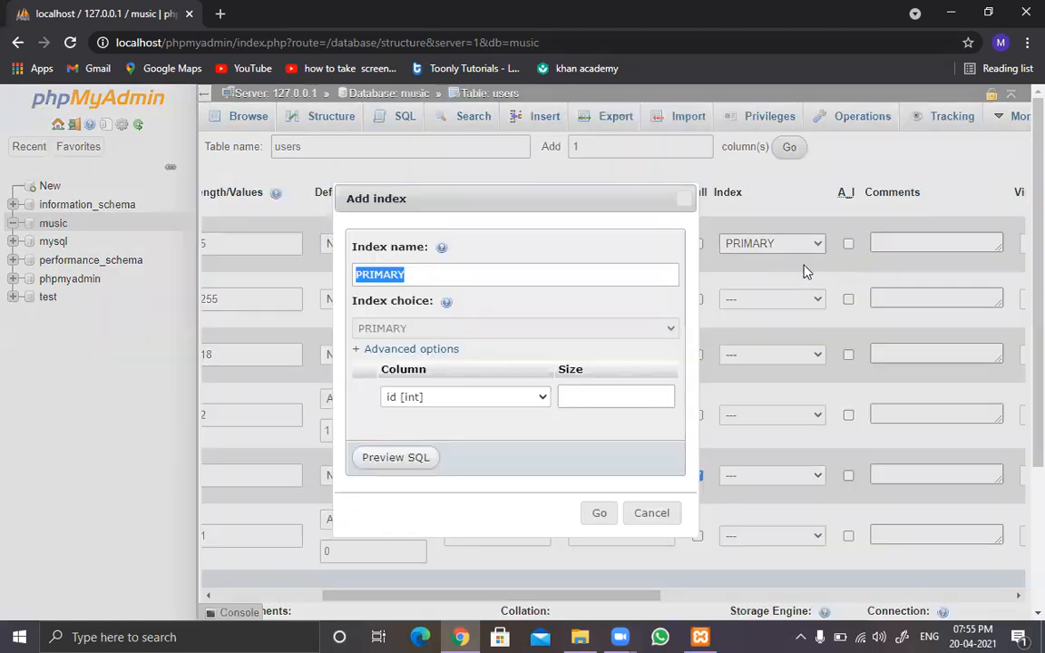
left_click(596, 391)
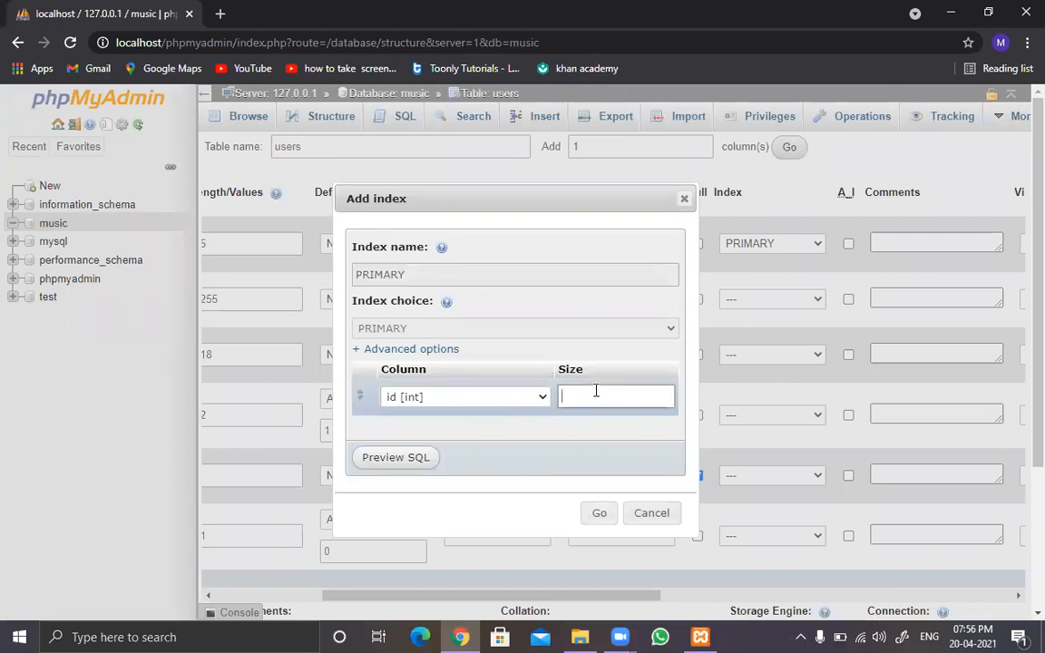
type("5")
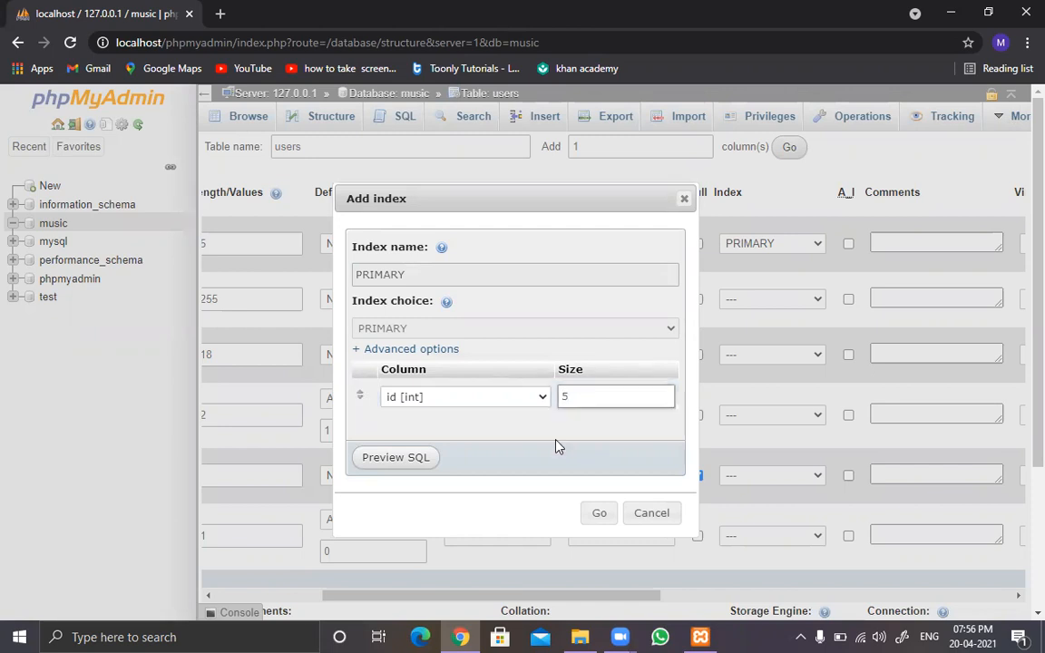
left_click(599, 515)
left_click(849, 246)
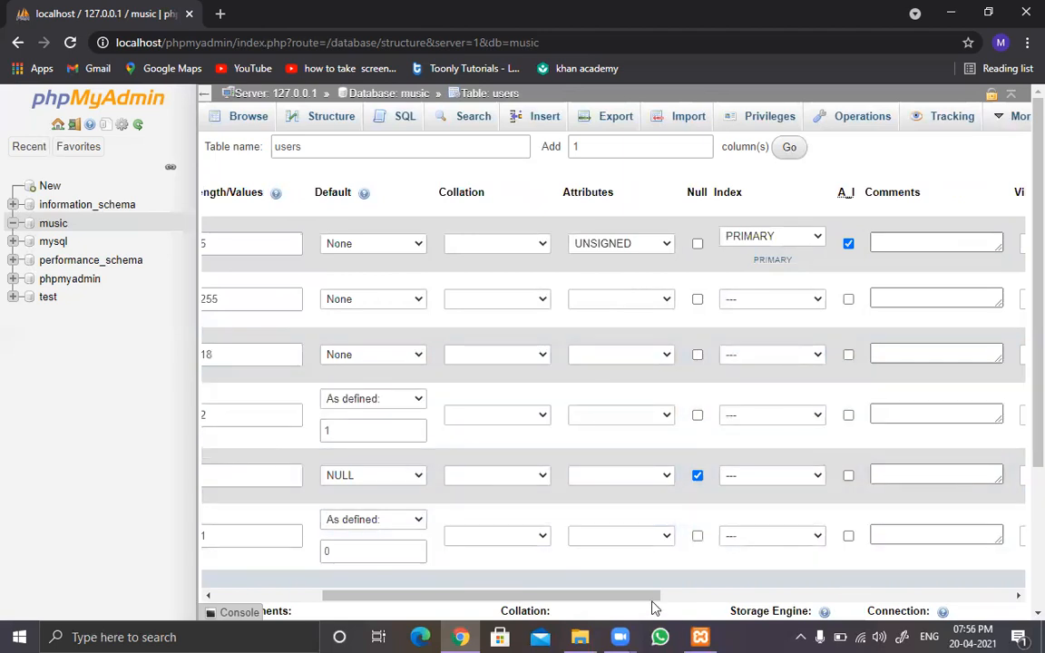
Step: Try to save the users table with its six column definitions
left_click_drag(642, 597, 397, 602)
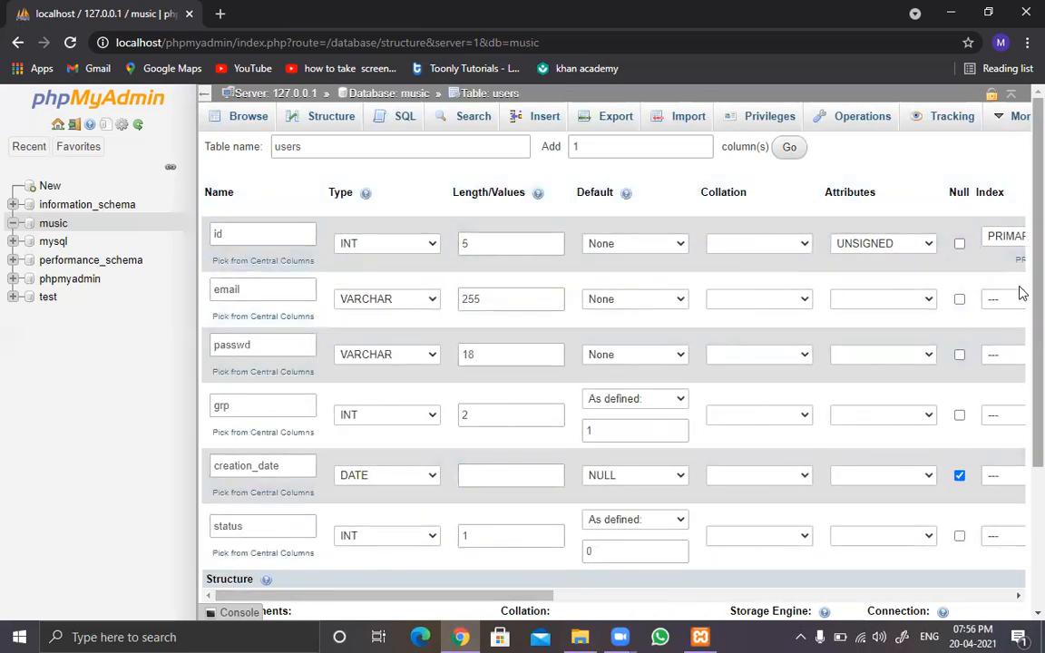
scroll(1020, 416, "down", 2)
scroll(1021, 415, "down", 1)
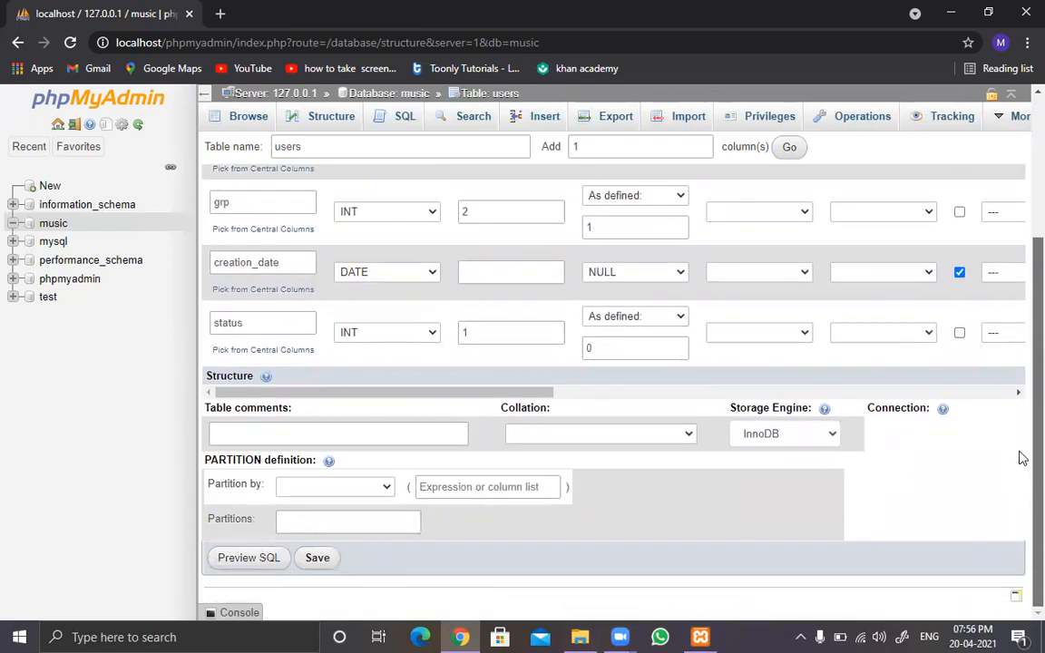
left_click(320, 561)
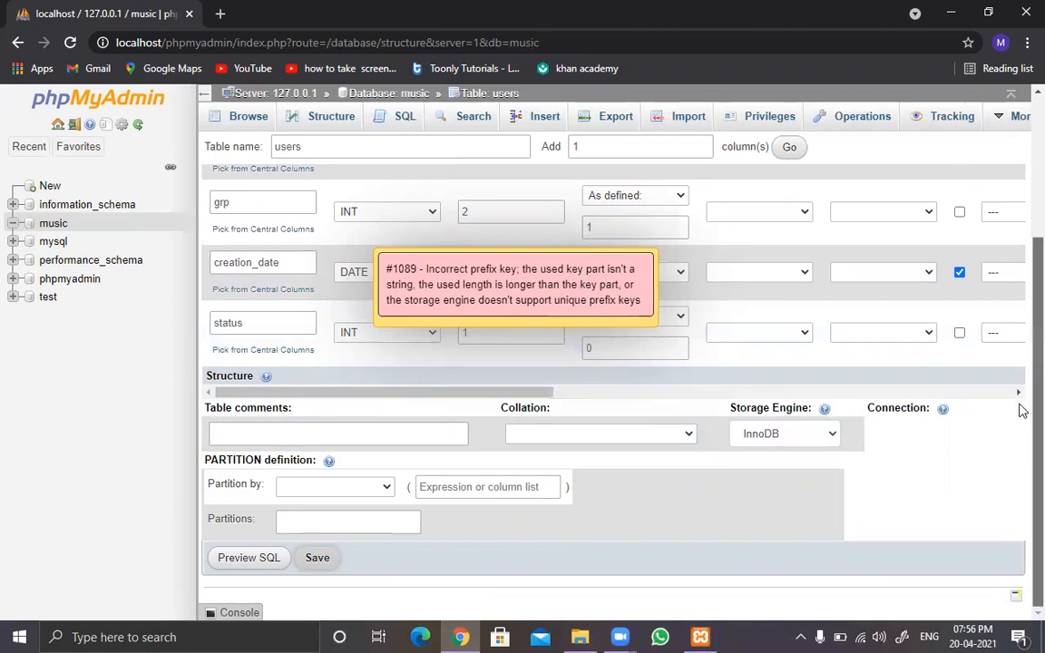
Step: Dismiss the error message and clear the index setting of the id column
scroll(1020, 408, "up", 3)
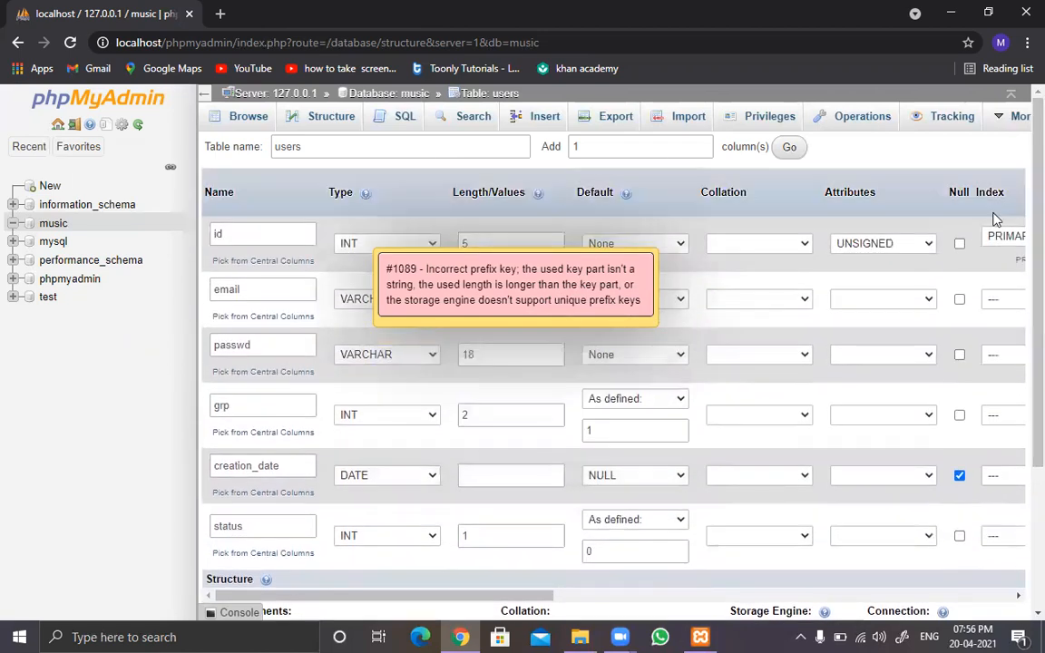
left_click(1001, 238)
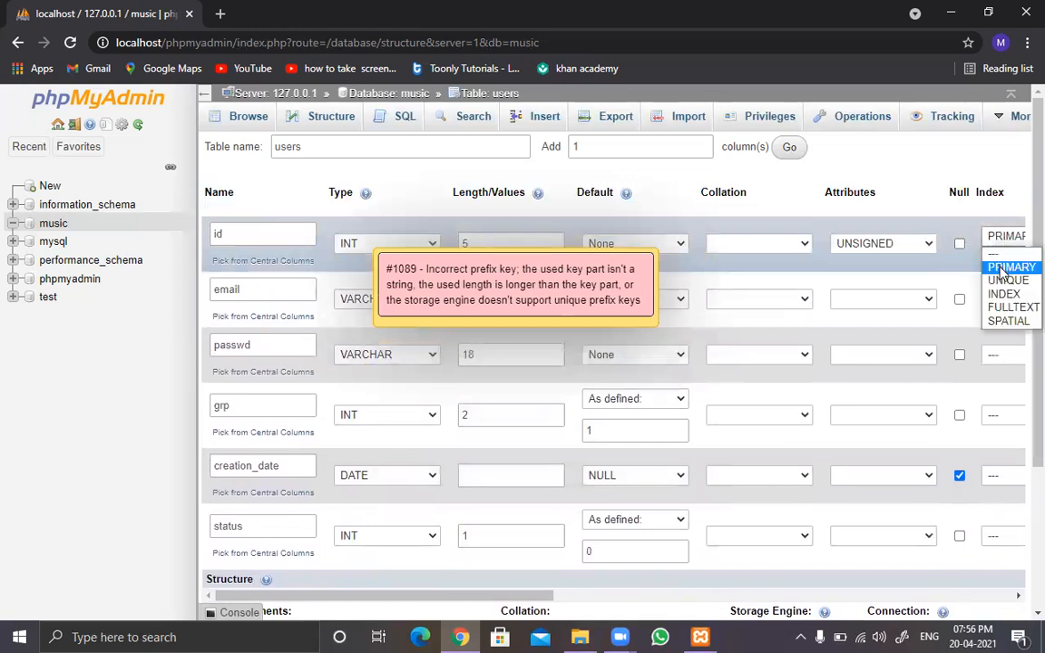
left_click(998, 269)
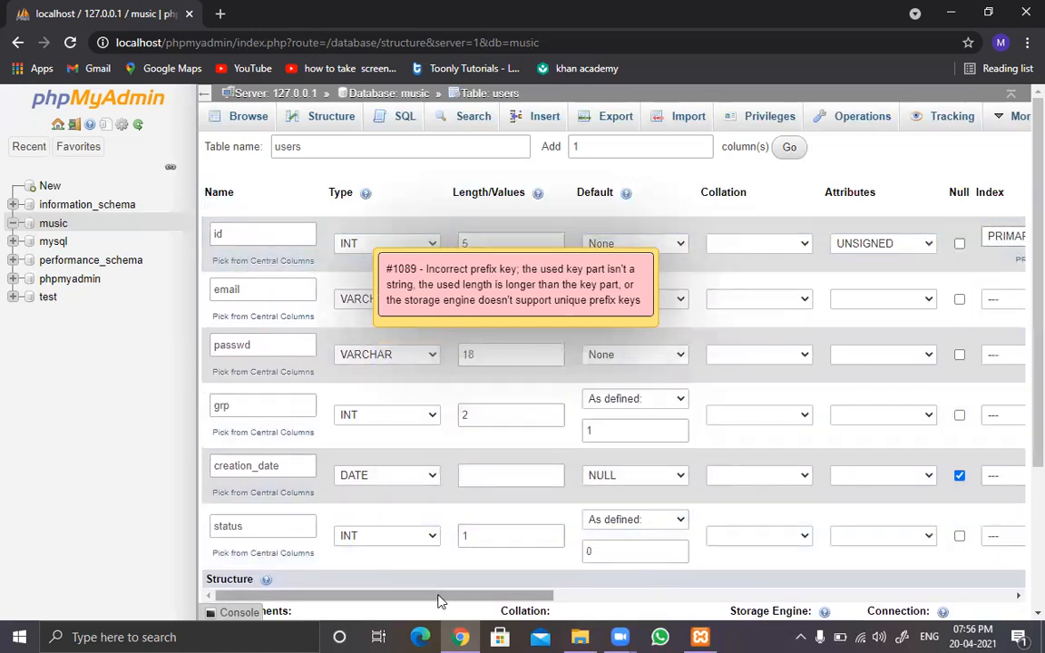
left_click_drag(441, 596, 560, 601)
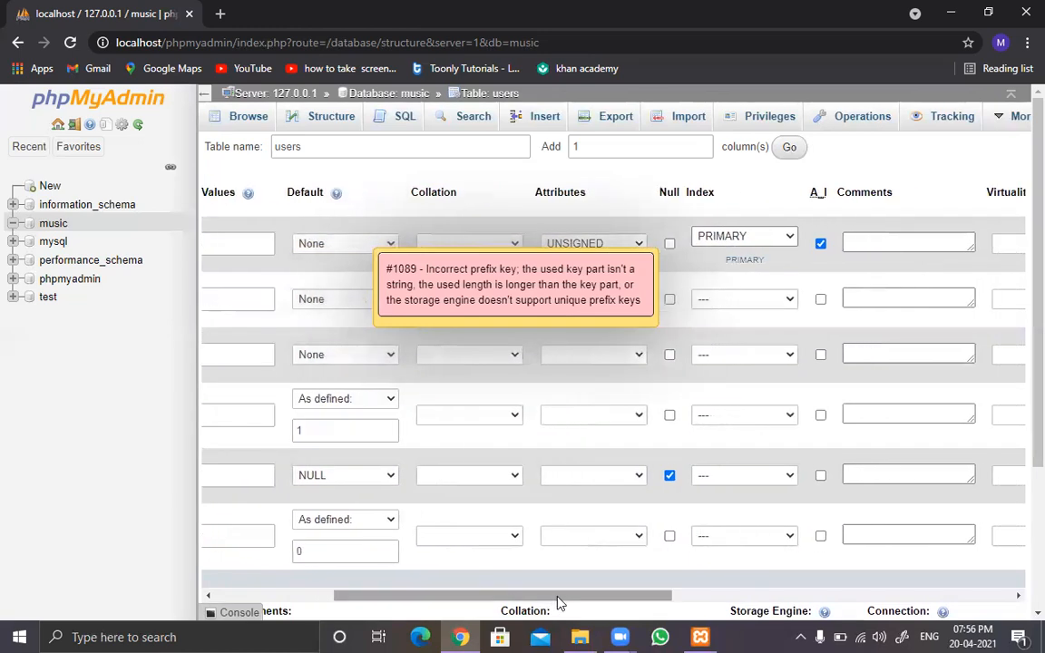
left_click(599, 282)
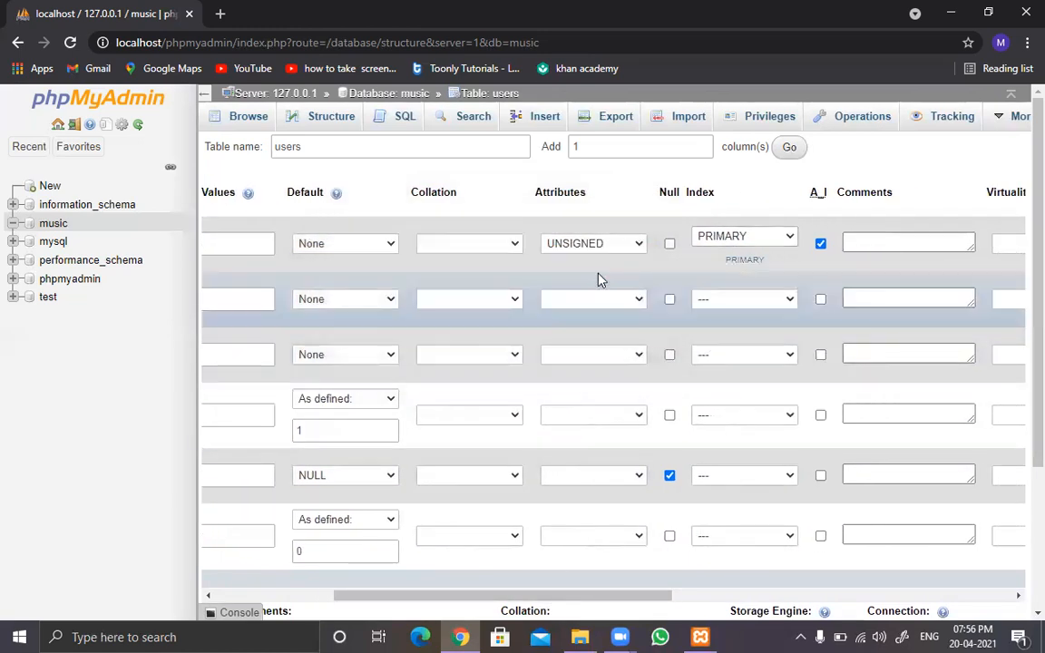
left_click(733, 241)
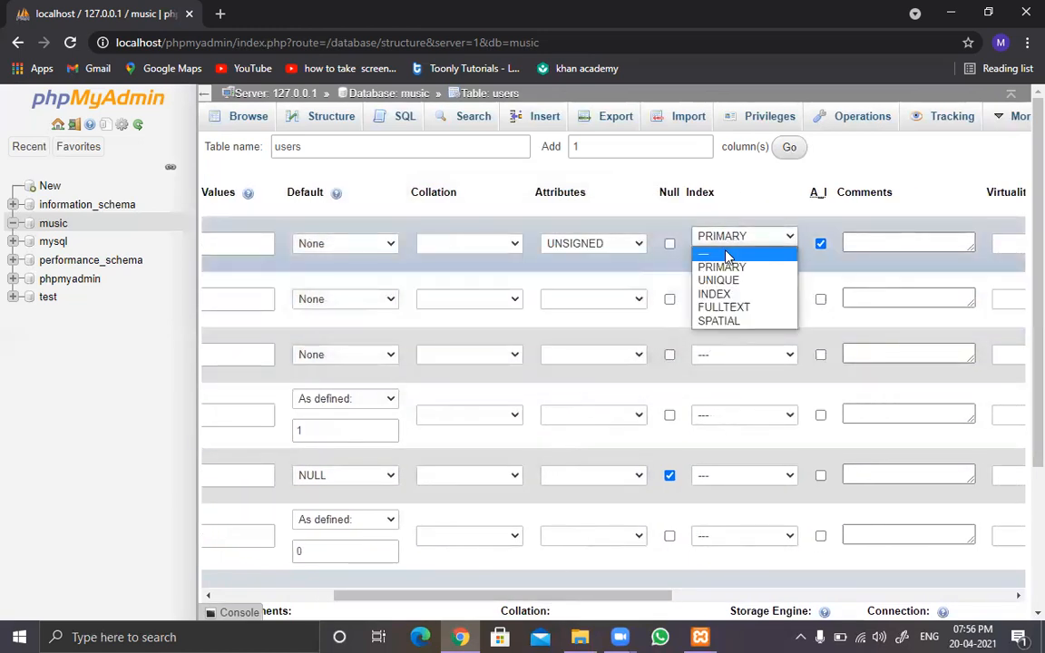
left_click(725, 255)
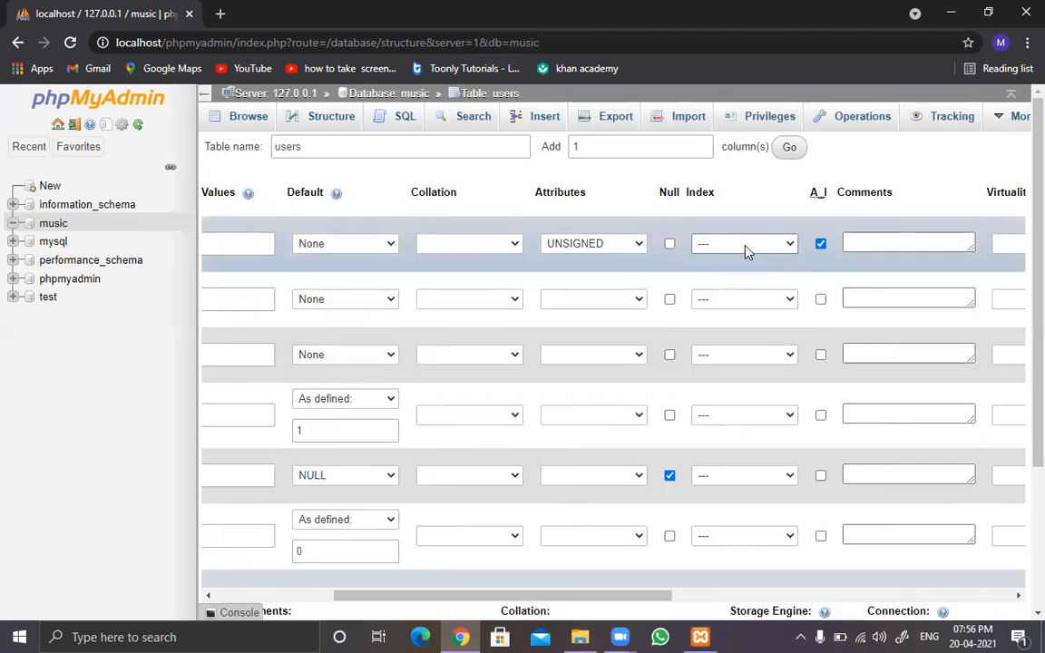
Step: Make the id column the PRIMARY index with the size left blank, and save the users table
left_click(745, 248)
left_click(741, 273)
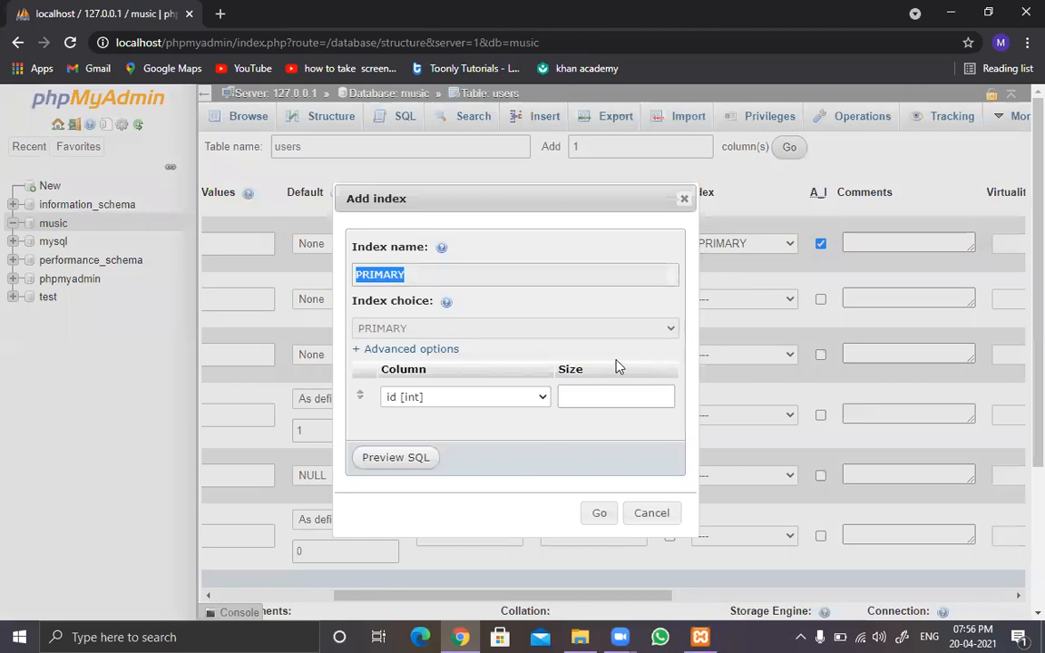
left_click(542, 399)
left_click(544, 399)
left_click(599, 514)
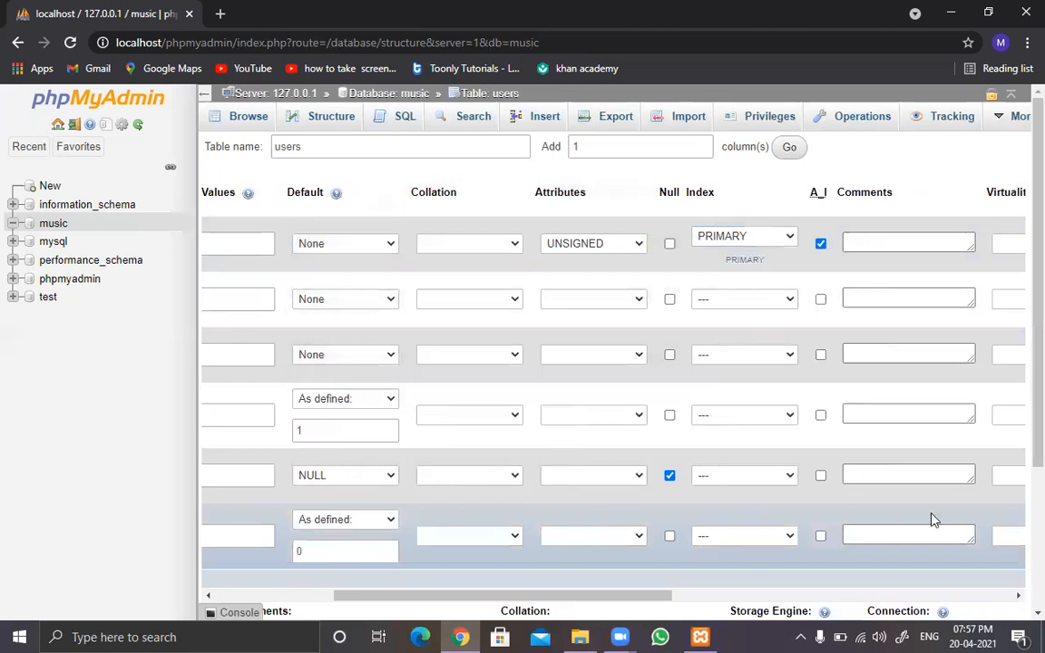
scroll(1022, 395, "down", 3)
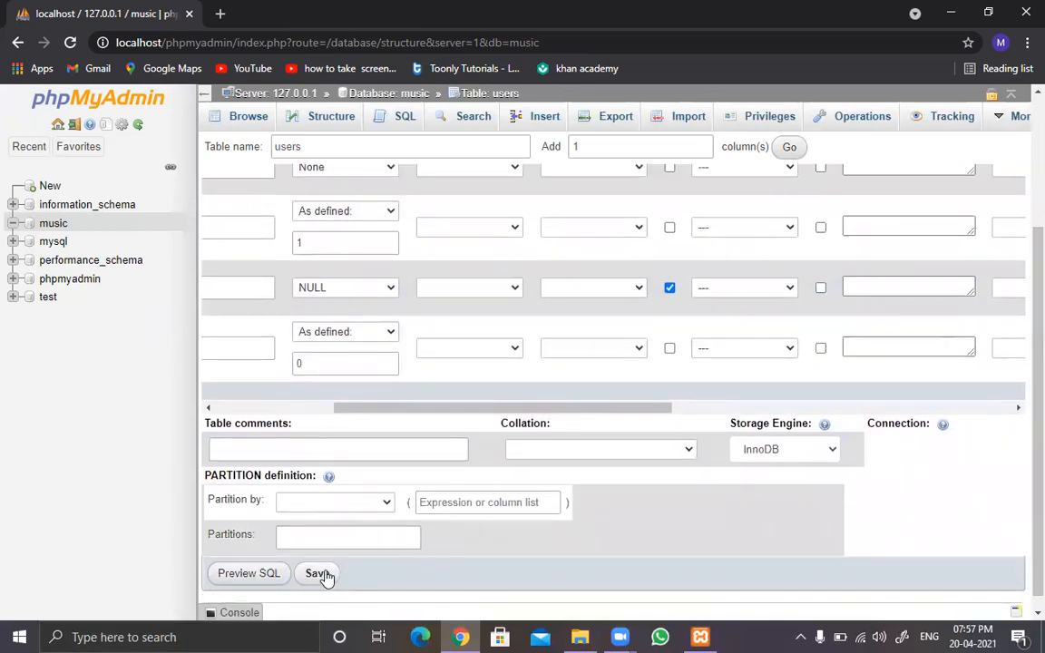
left_click(324, 577)
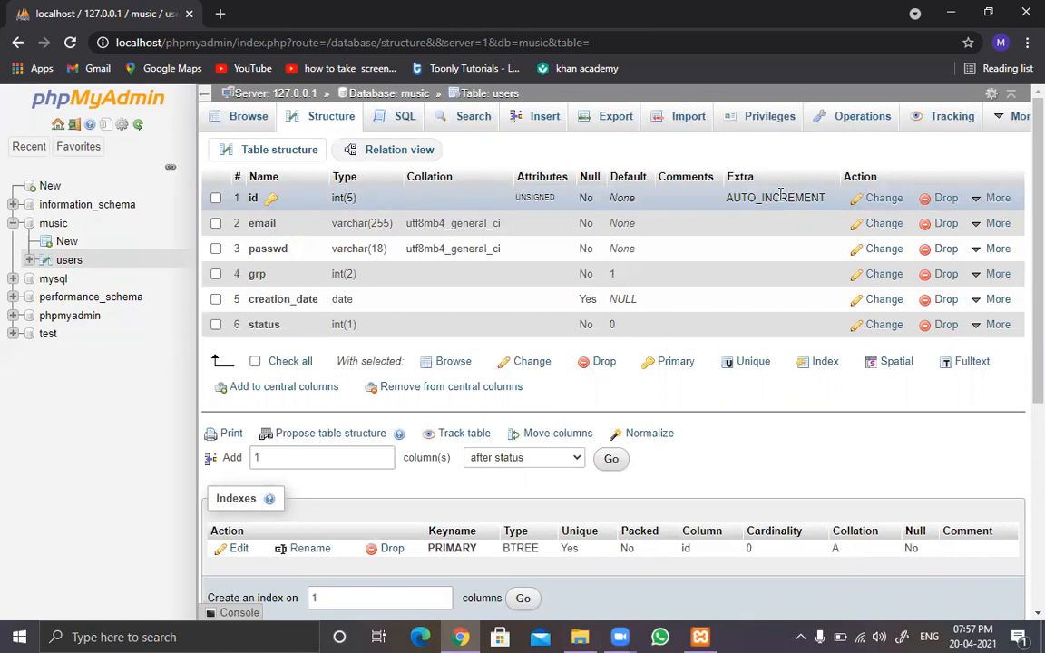
Step: Start a new row in the users table with id 1 and enter the user's email address
left_click(545, 118)
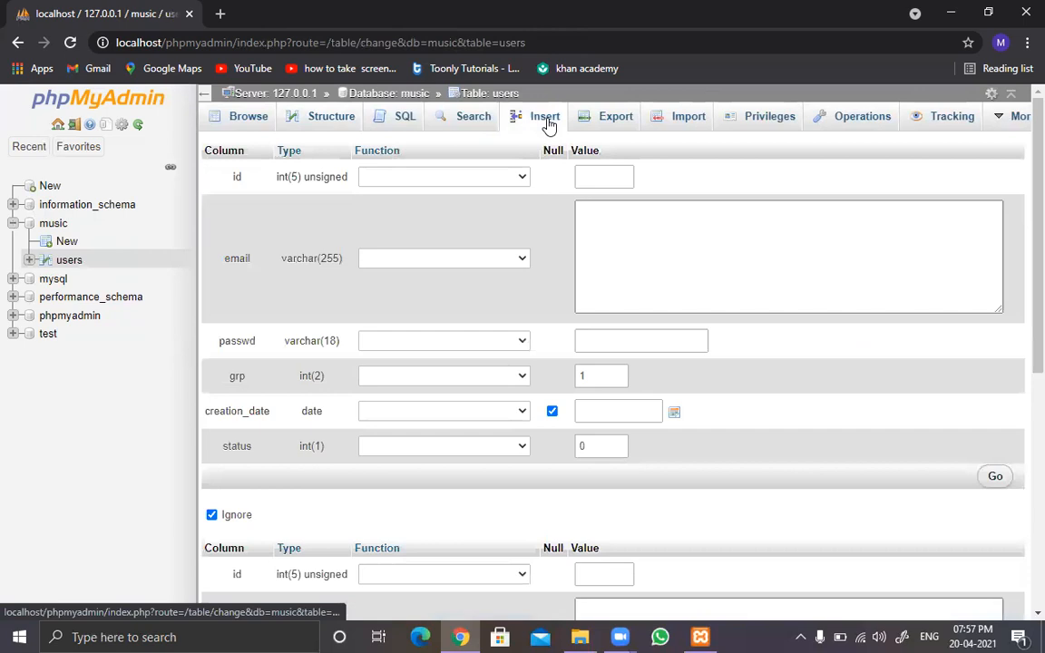
left_click(592, 174)
type("1")
left_click(625, 249)
type("rajeev@te")
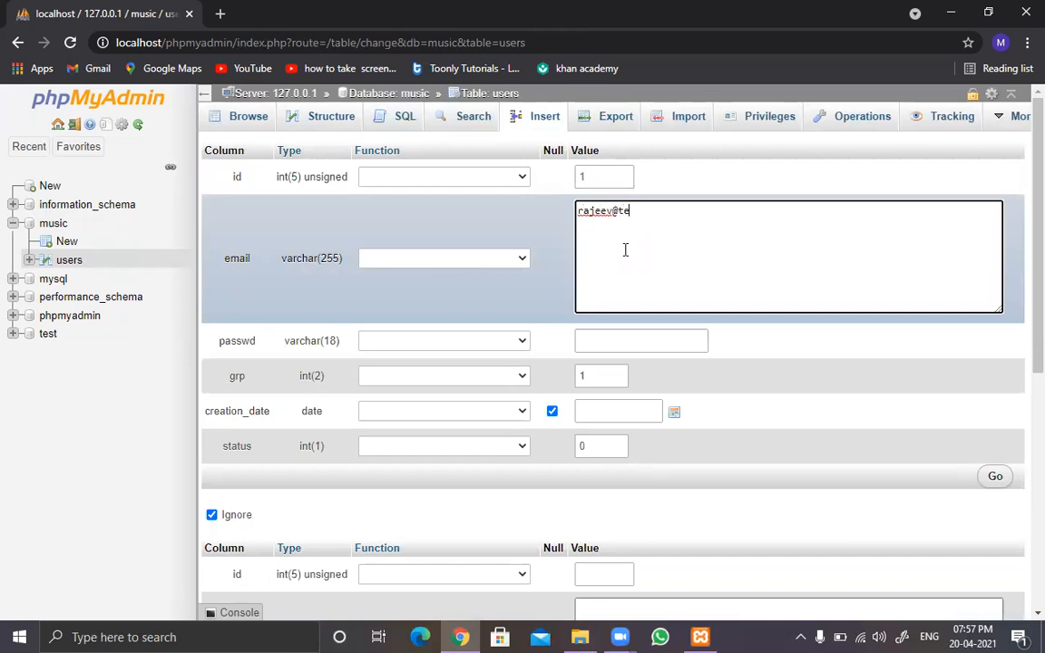
type("st.com")
Step: Apply the PASSWORD function to the passwd column and enter the user's password as its value
left_click(600, 341)
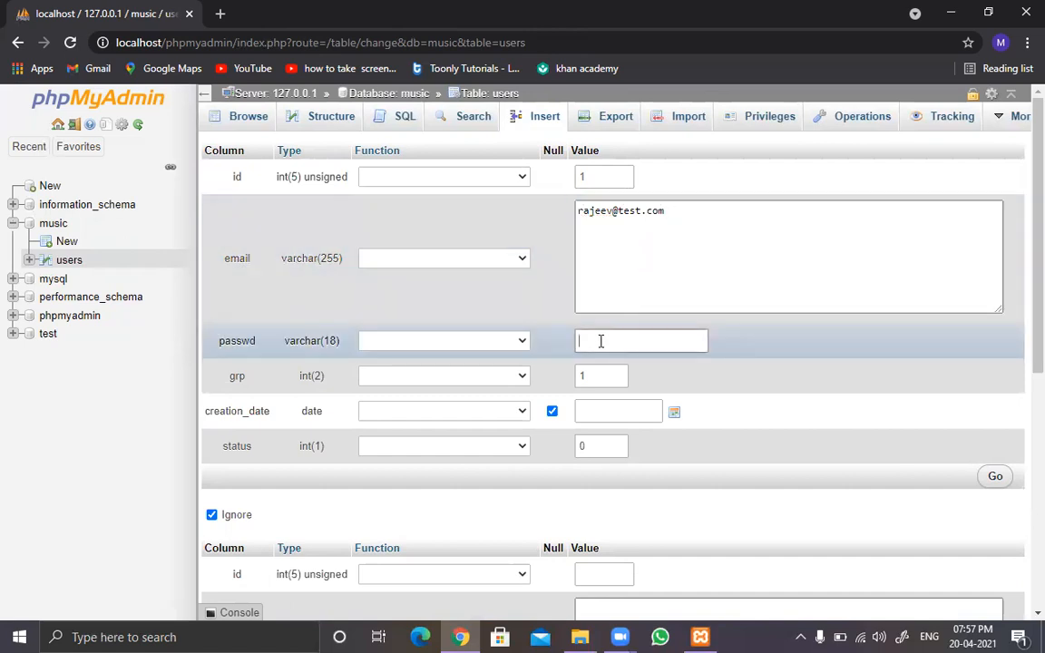
left_click(523, 347)
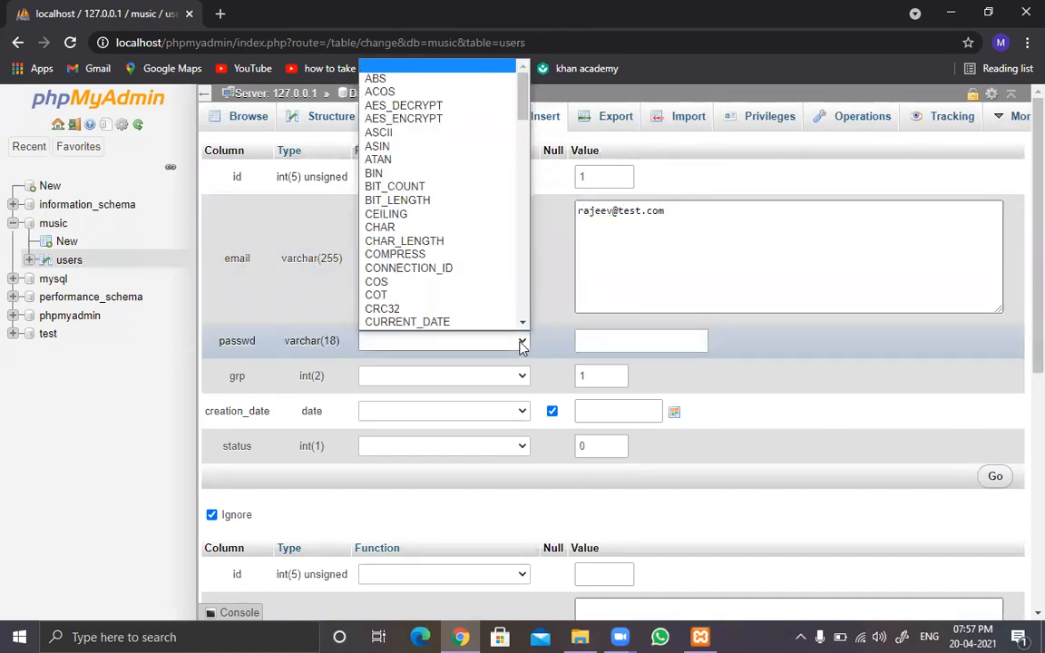
key("p")
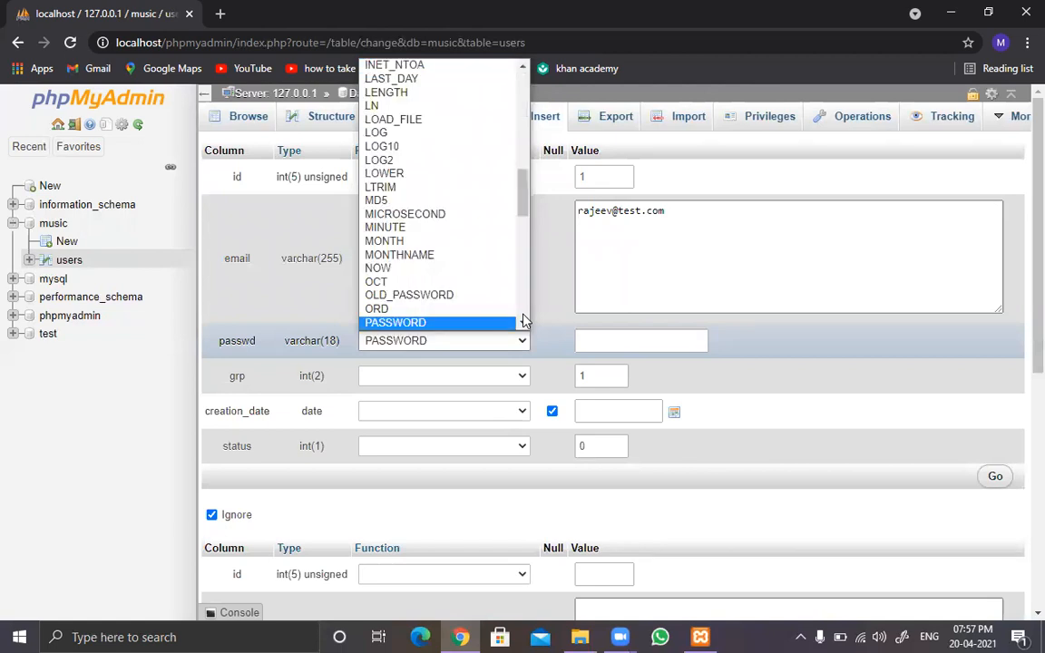
key("Return")
left_click(629, 342)
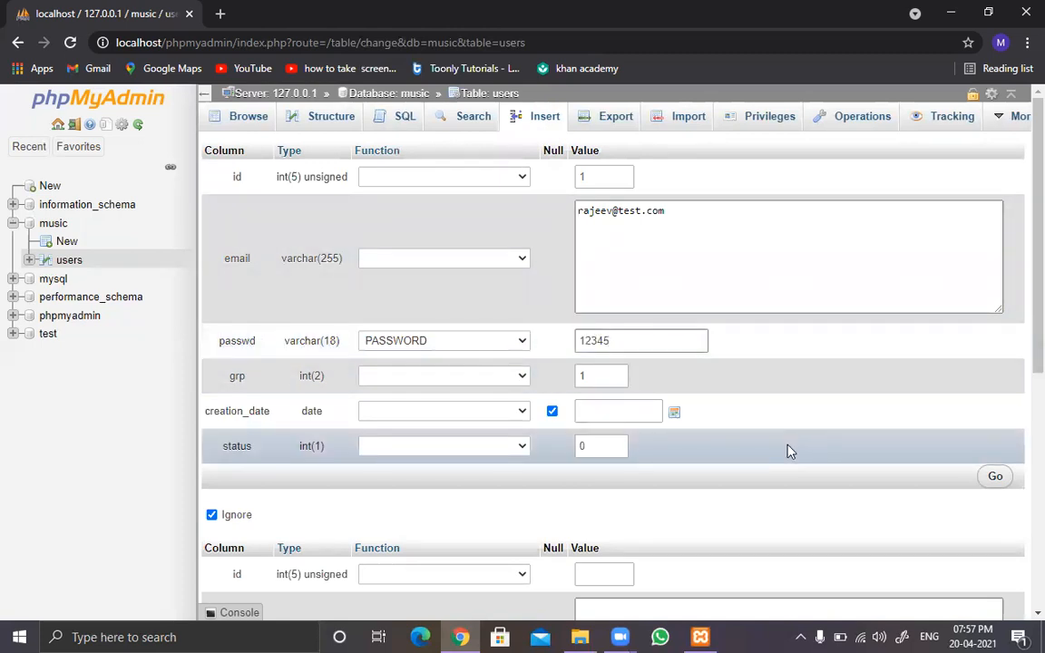
Step: Set grp to 2, creation_date to 2021-04-20 and status to 1, and insert the row
double_click(605, 375)
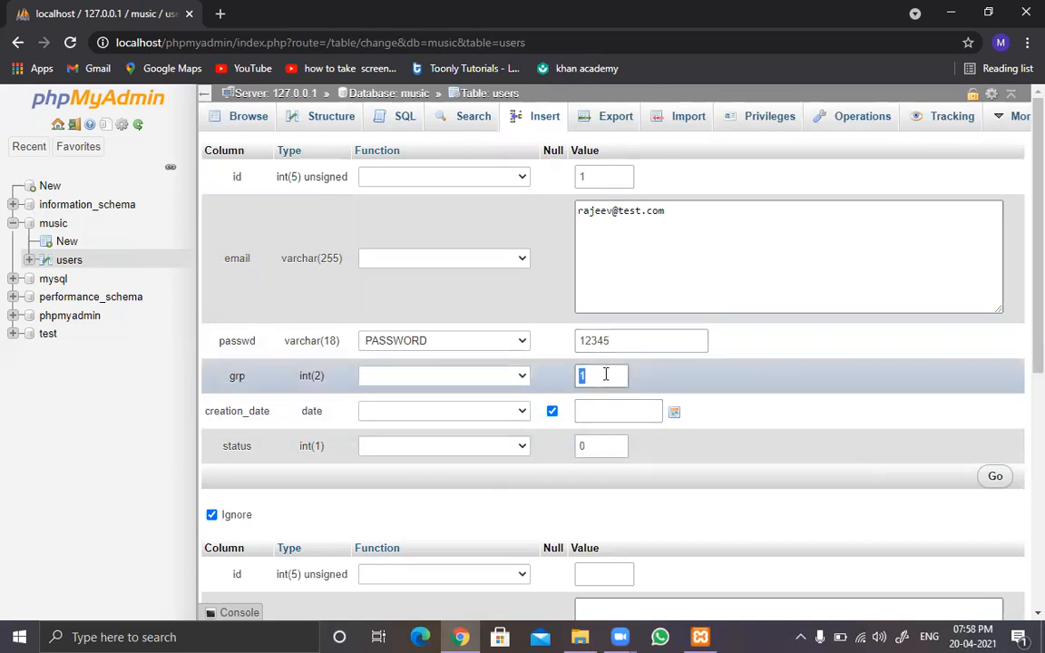
type("2")
left_click(675, 415)
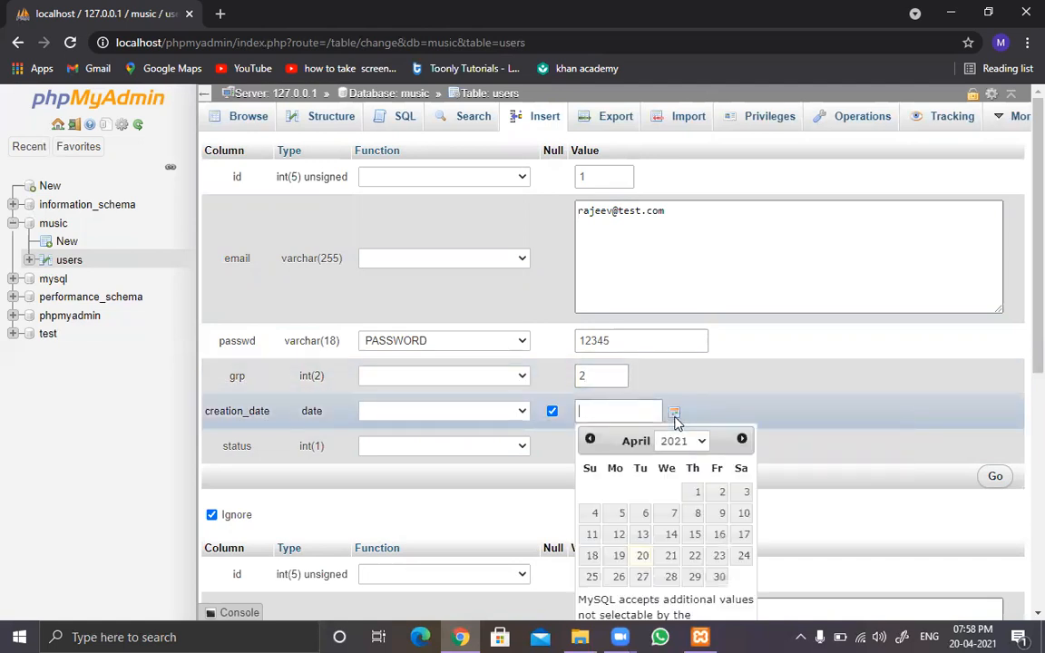
left_click(642, 556)
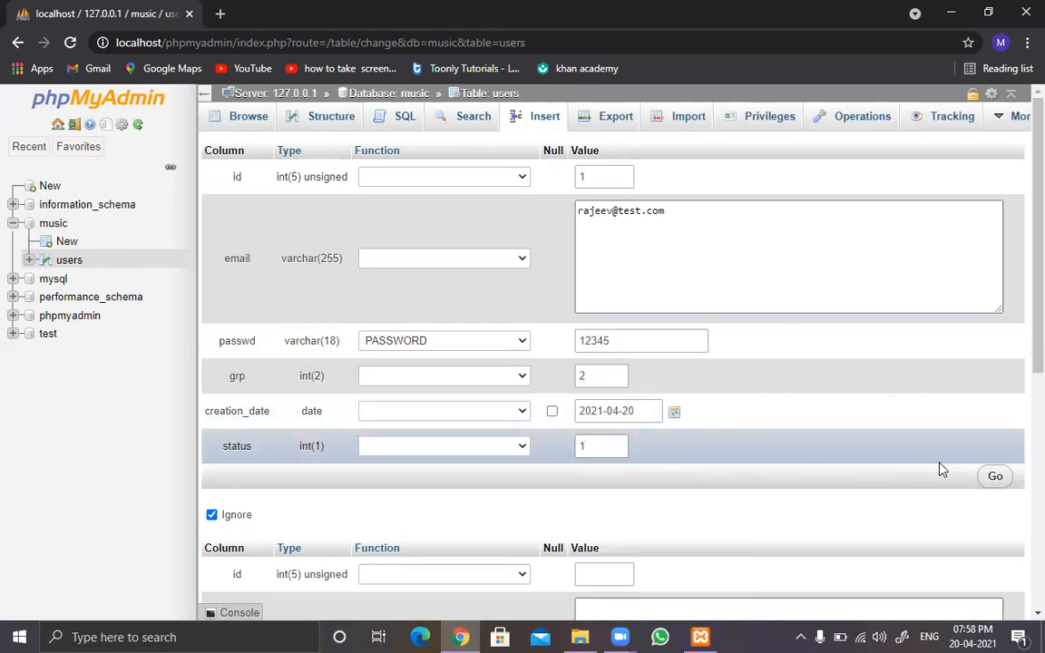
left_click(994, 477)
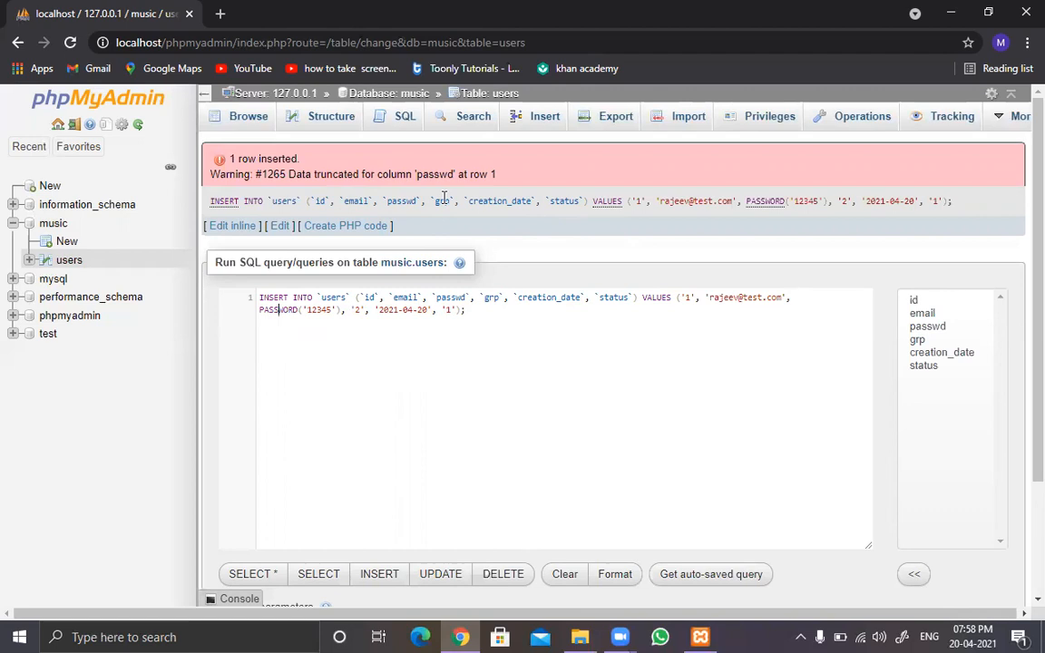
Step: Change the length of the passwd column in the users table to 255 and save the column
left_click(327, 123)
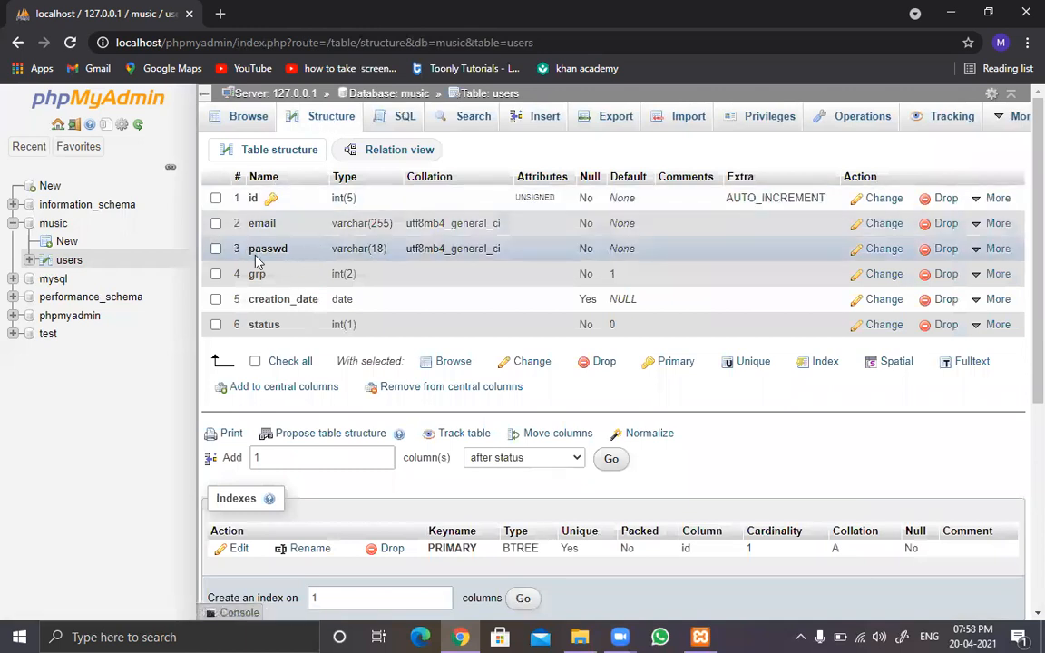
left_click(880, 251)
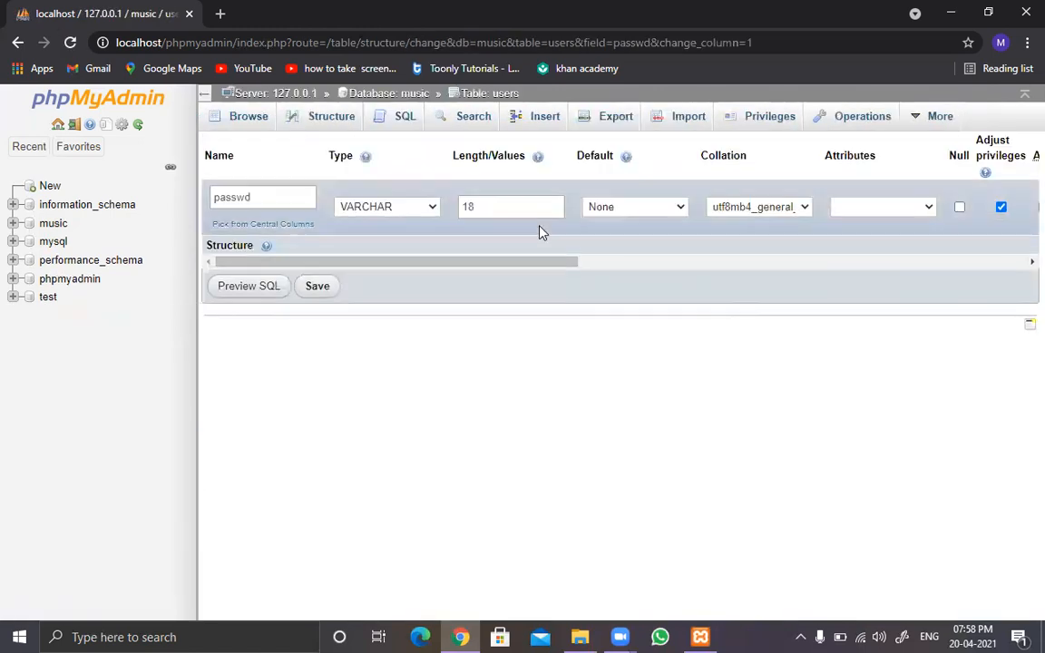
left_click(515, 207)
double_click(515, 207)
type("2")
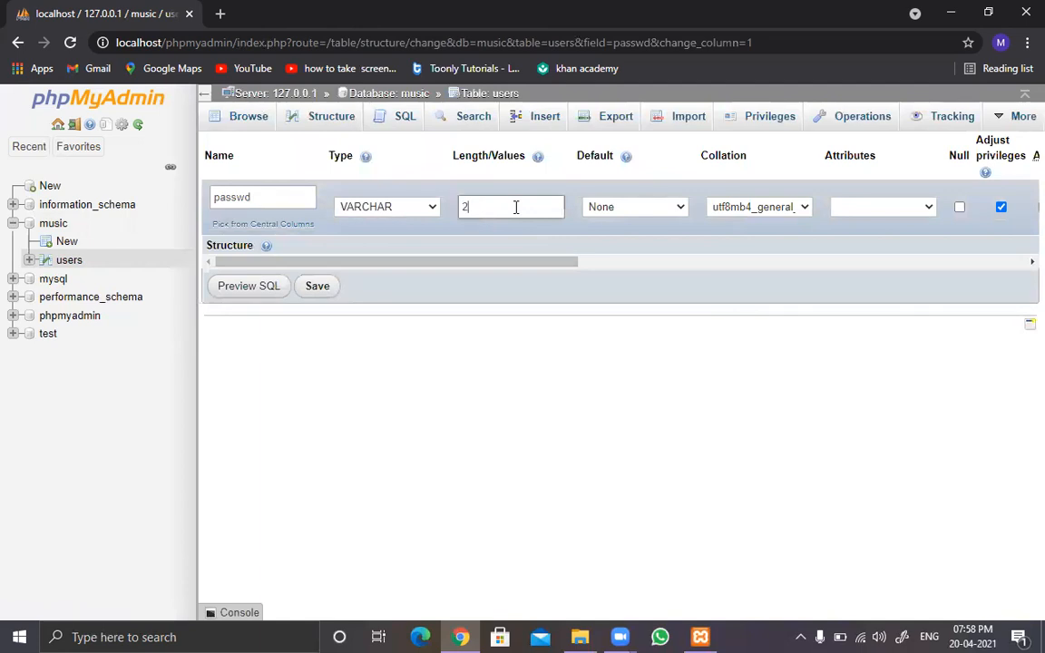
type("55")
left_click(322, 288)
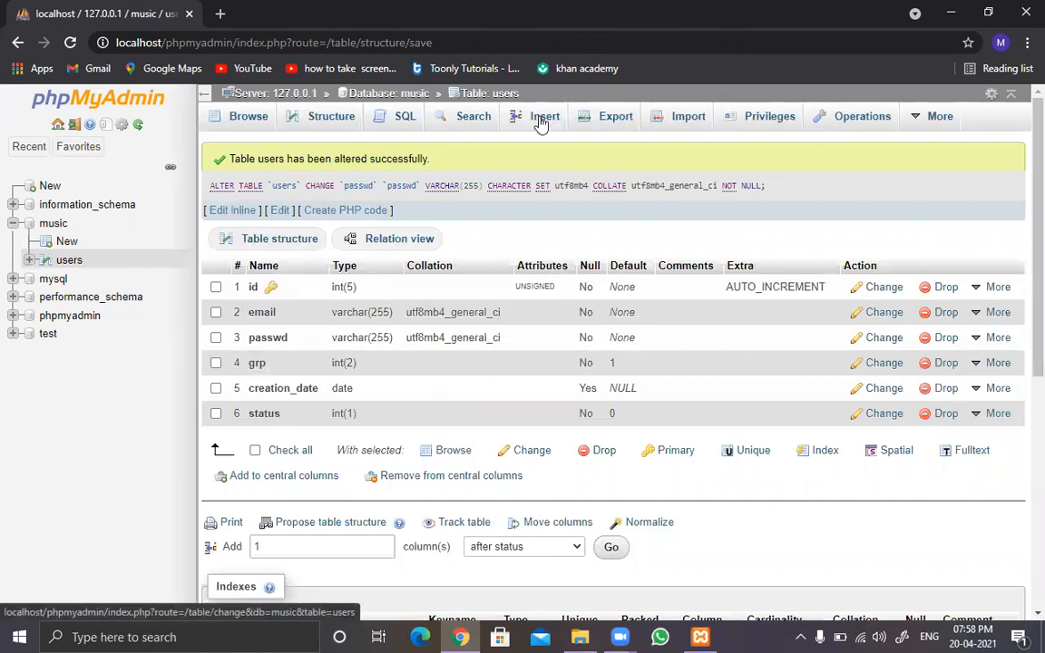
Step: Start another row in the users table with id 1 and enter the admin's email address
left_click(540, 119)
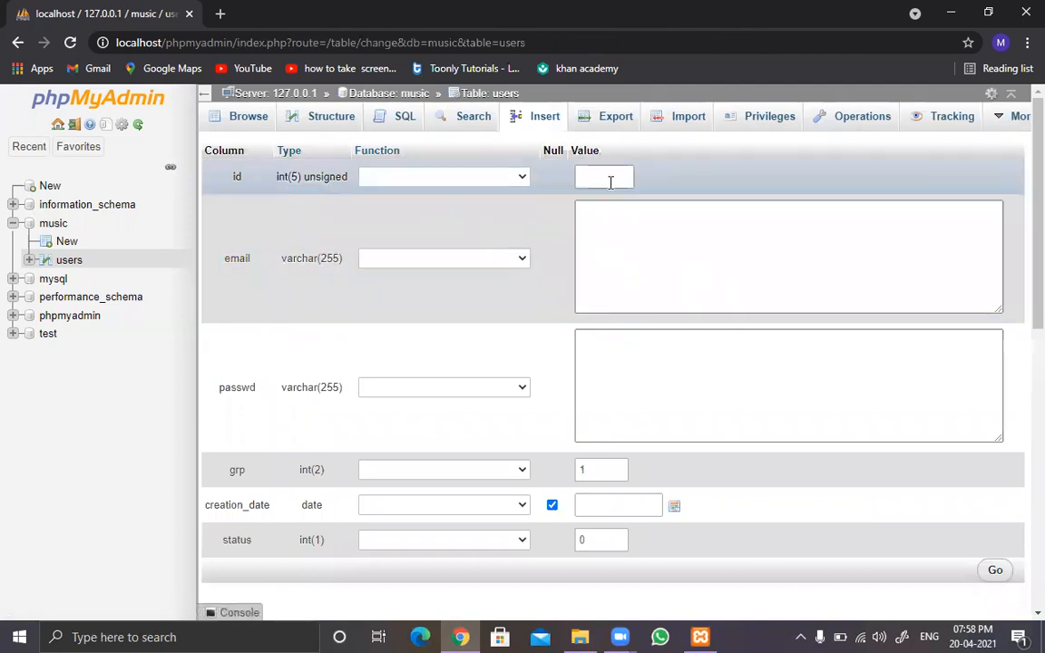
left_click(609, 179)
type("1")
left_click(633, 245)
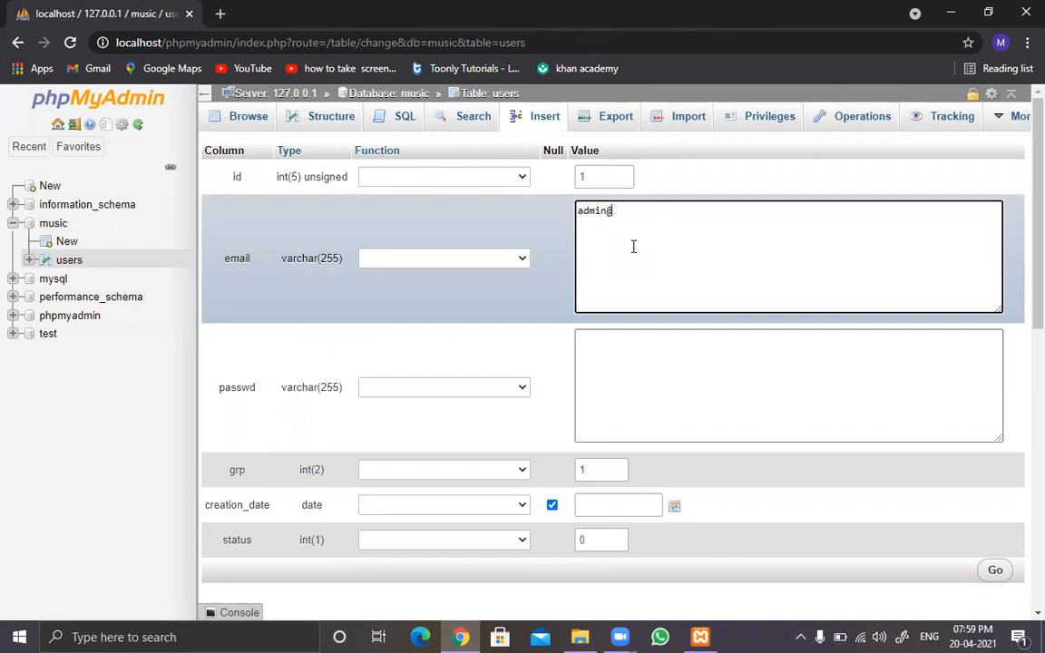
key("Tab")
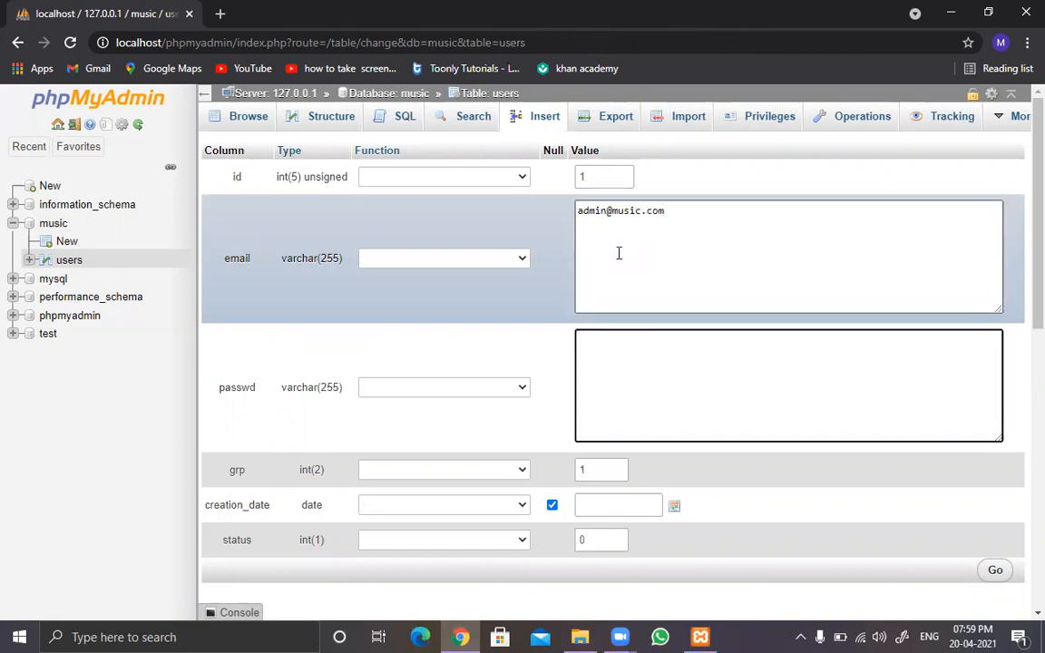
Step: Apply the PASSWORD function to the new row's passwd column and enter the admin's password
left_click(434, 387)
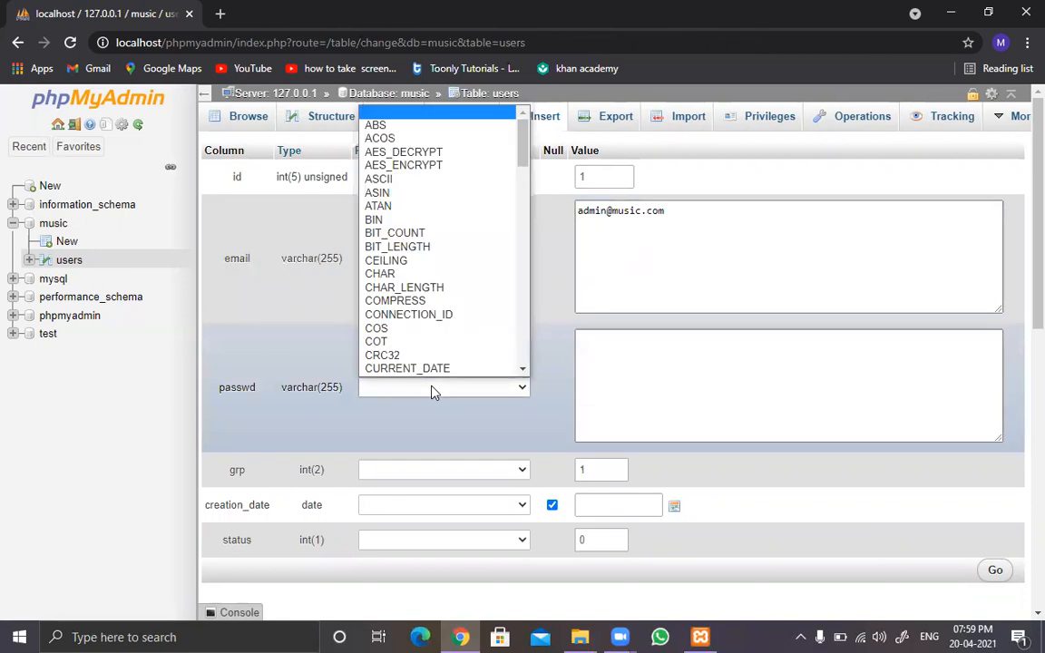
key("p")
key("Return")
left_click(610, 390)
type("12345")
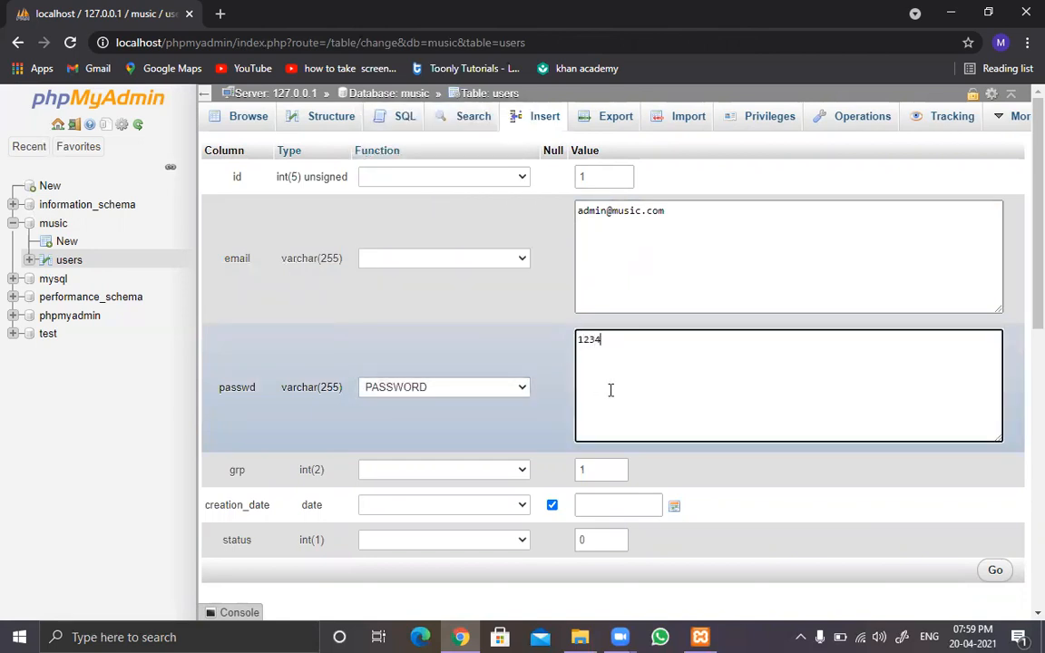
Step: Set the admin row's grp to 2, creation_date to 2021-04-20 and status to 1, and try to insert it
double_click(601, 470)
type("2")
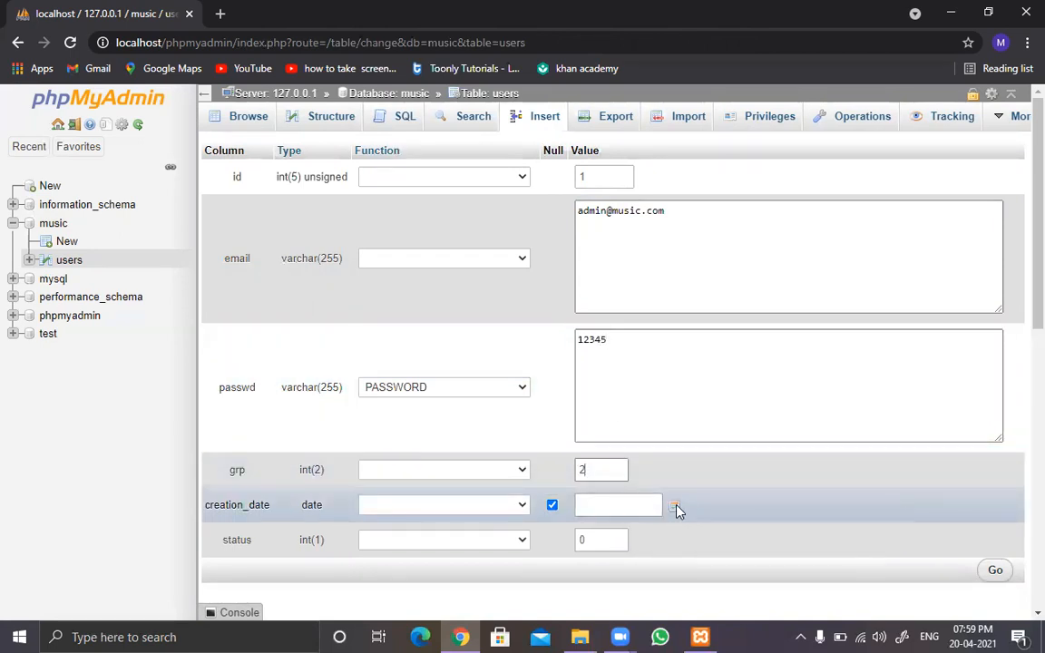
left_click(676, 507)
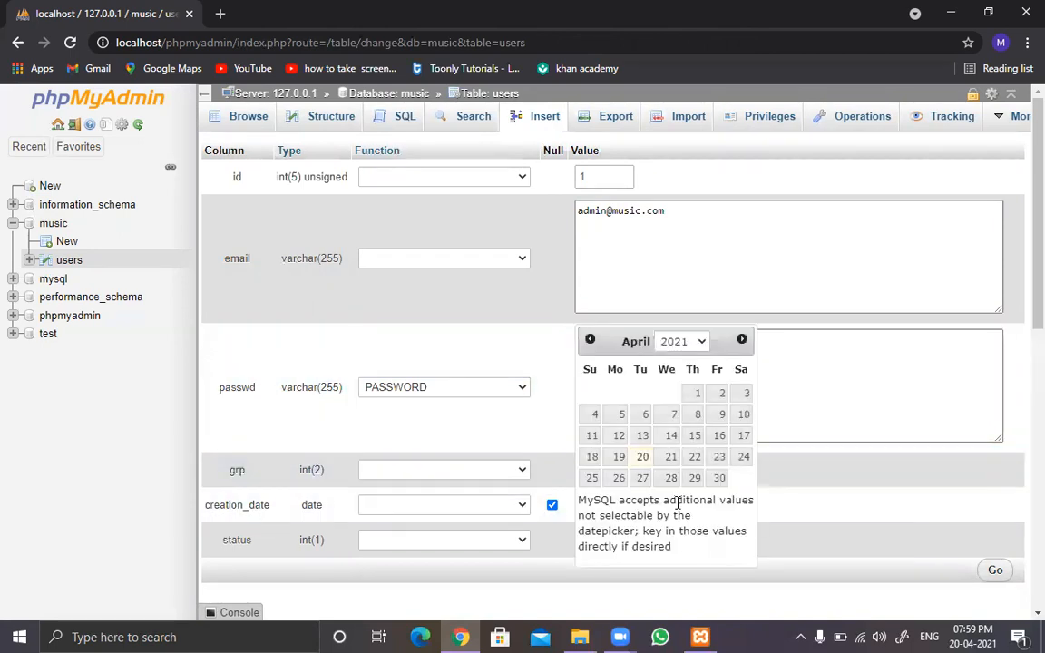
left_click(643, 461)
left_click(596, 542)
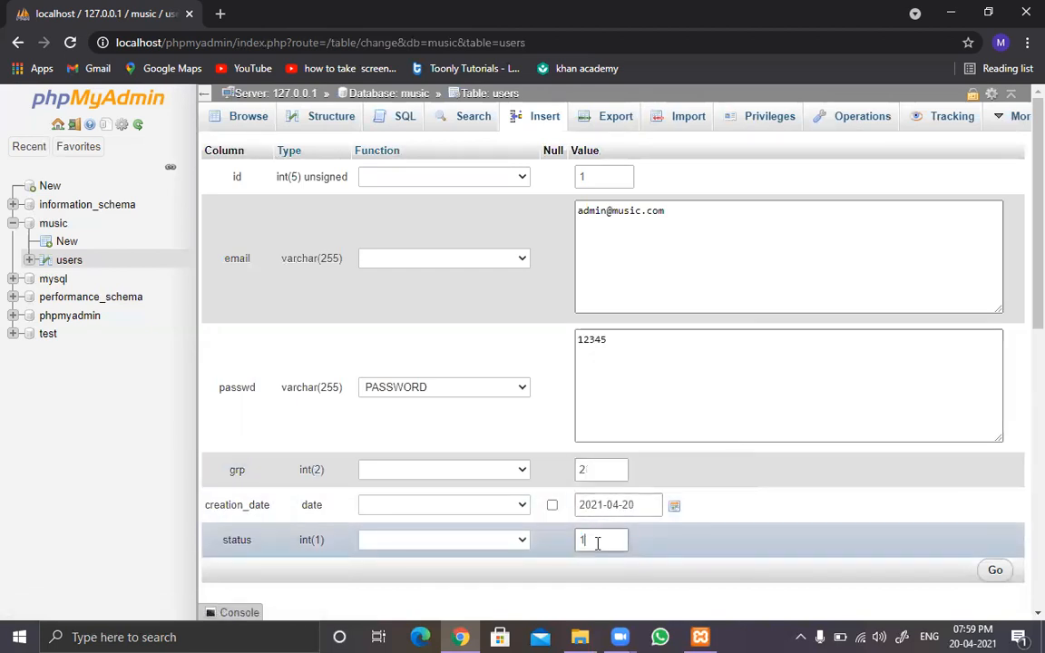
left_click(995, 569)
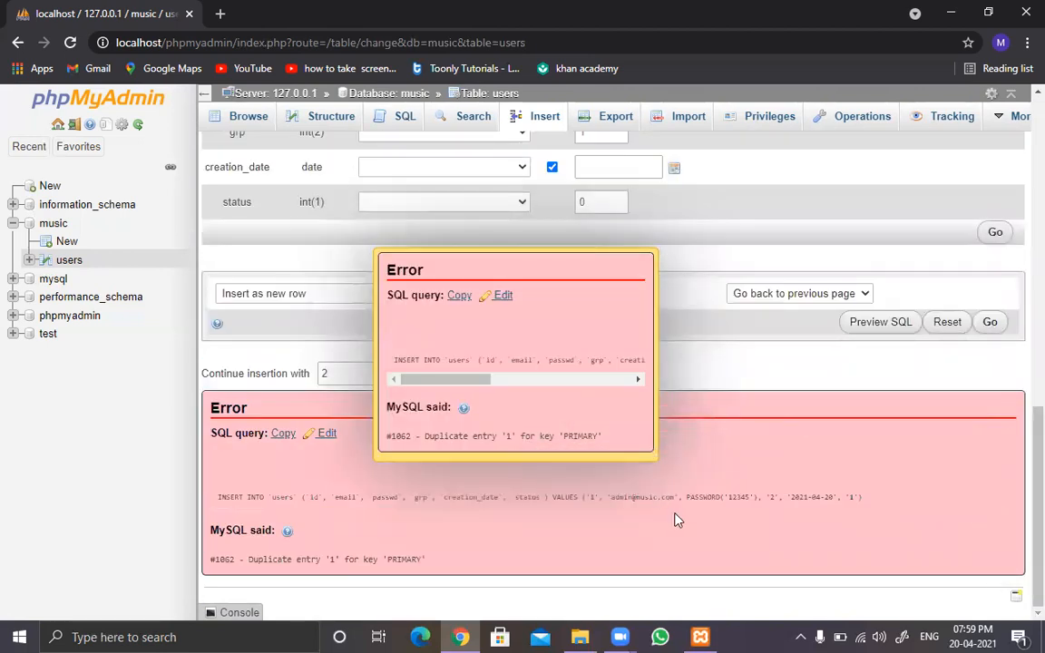
Step: Open the existing row with id 1 in the users table for editing and clear its passwd value
left_click(62, 260)
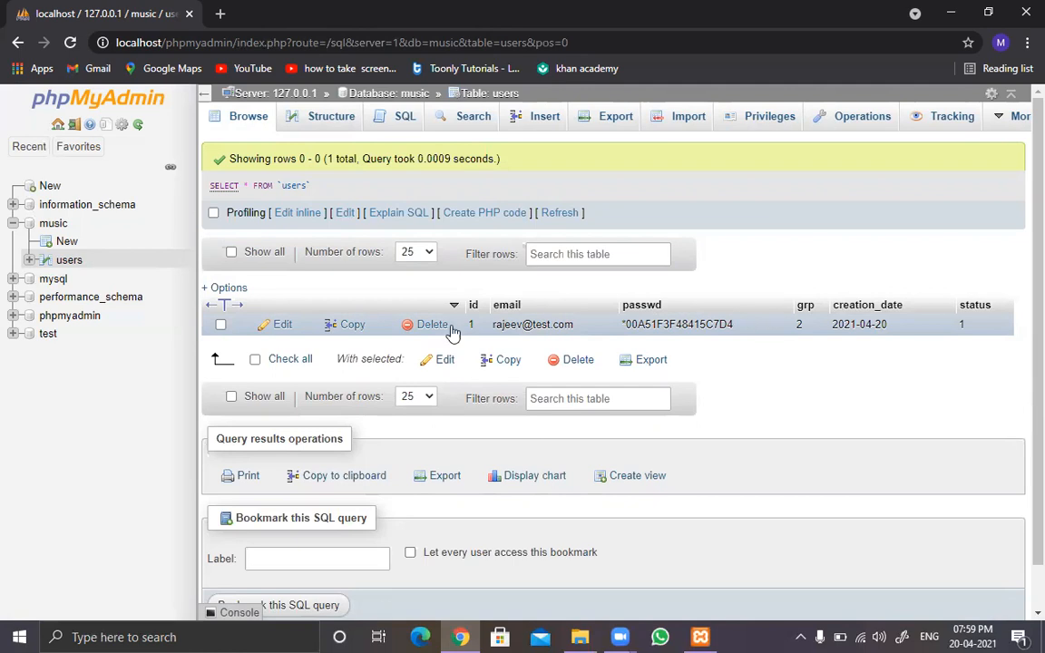
left_click(273, 324)
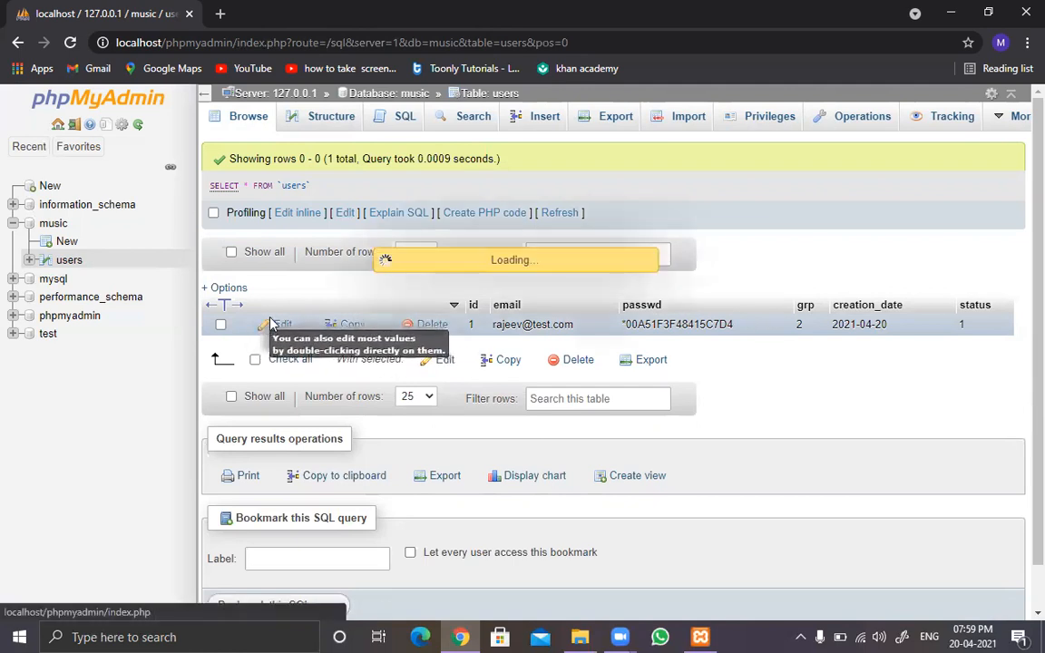
triple_click(740, 350)
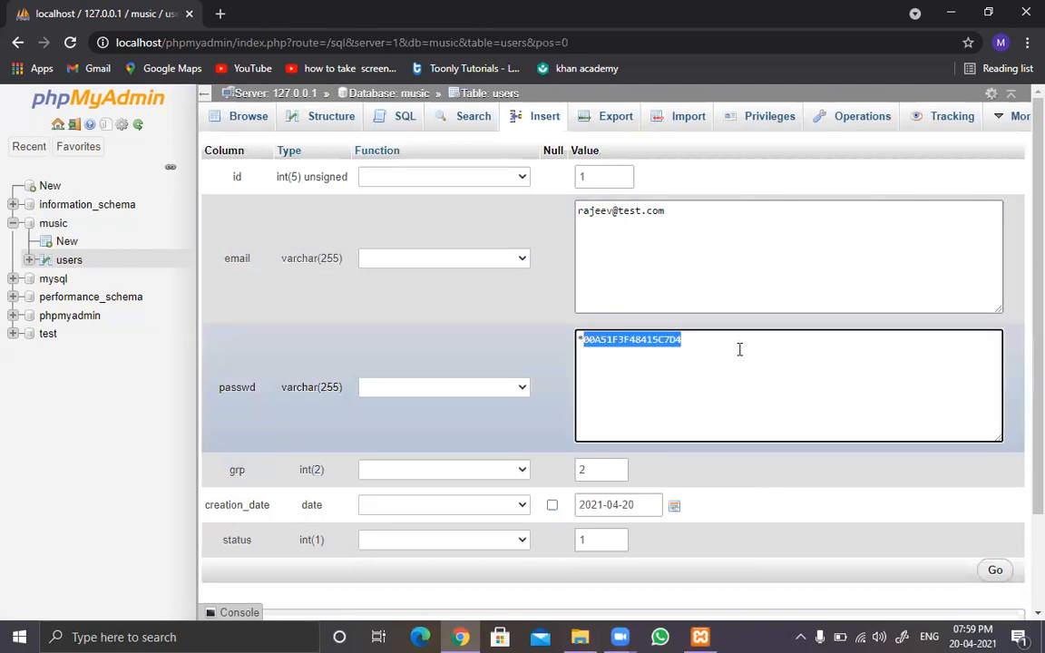
key("BackSpace")
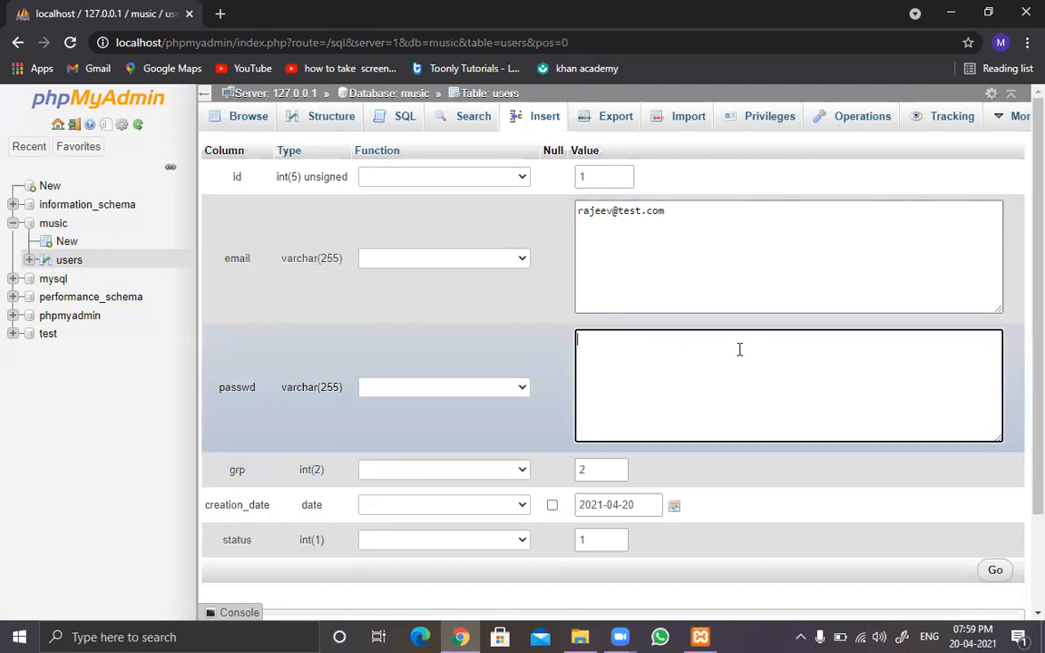
Step: Apply the PASSWORD function to the row's passwd column, enter the account password and save the row
left_click(499, 390)
key("p")
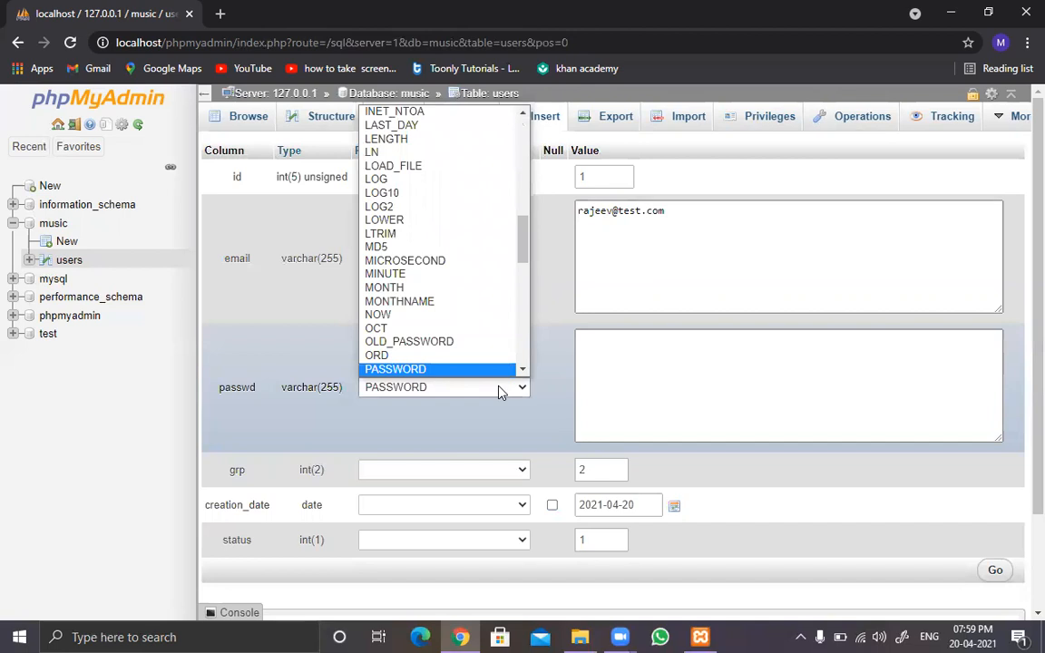
left_click(499, 390)
left_click(678, 391)
type("12345")
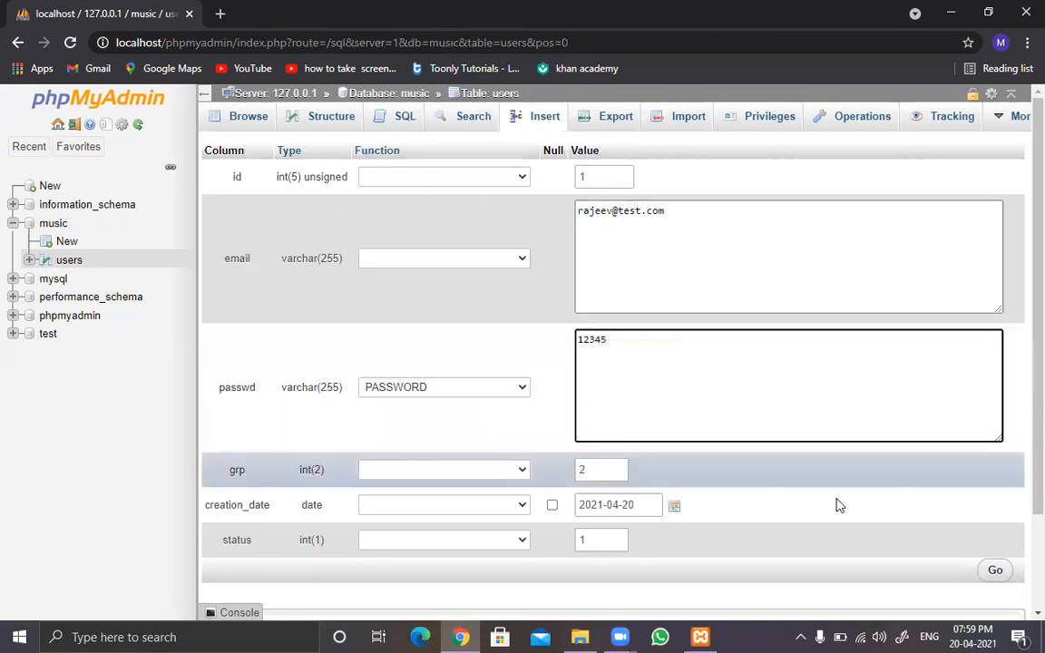
left_click(994, 571)
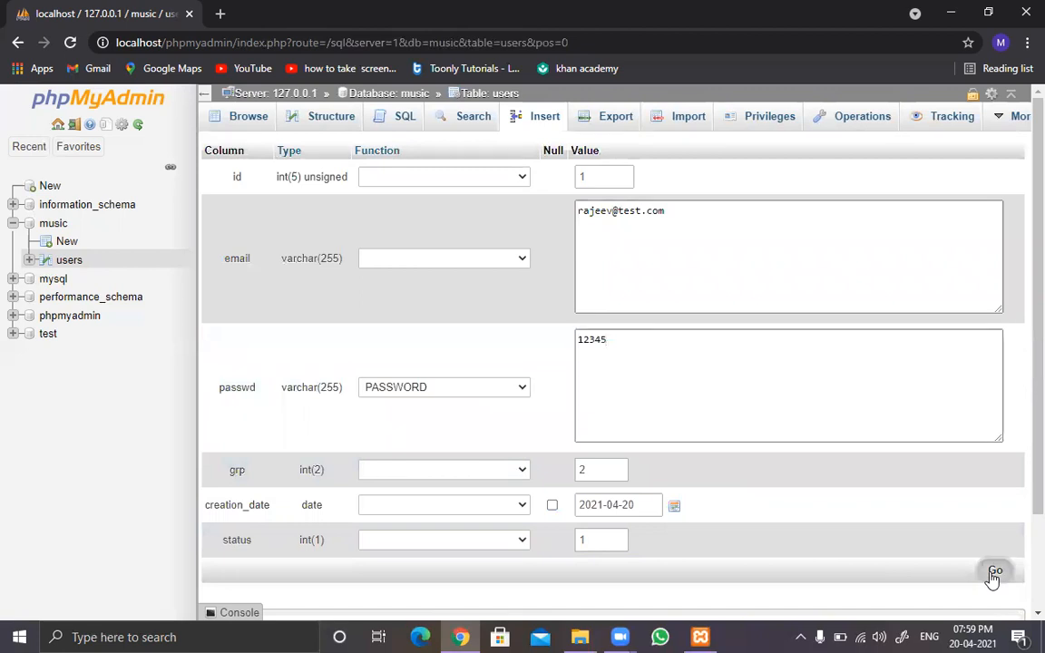